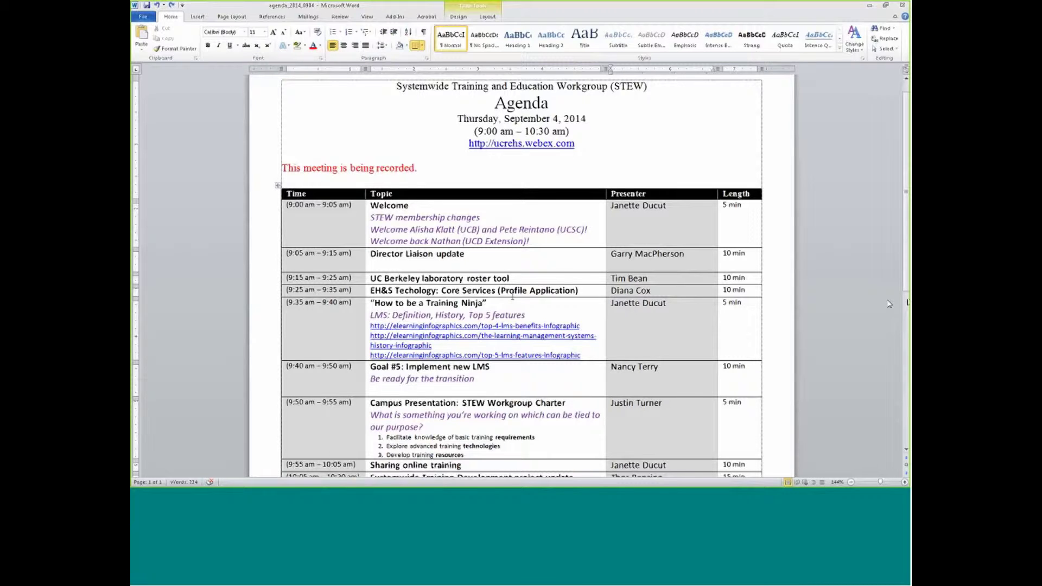
- Place the caret at the end of the 'roster tool' agenda item
left_click(526, 278)
left_click(442, 279)
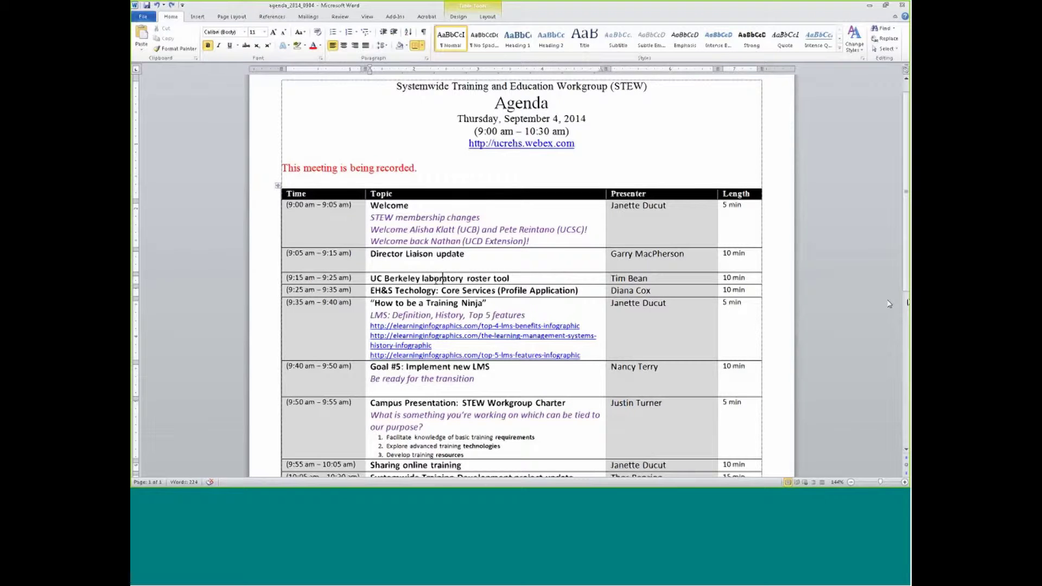
left_click(513, 278)
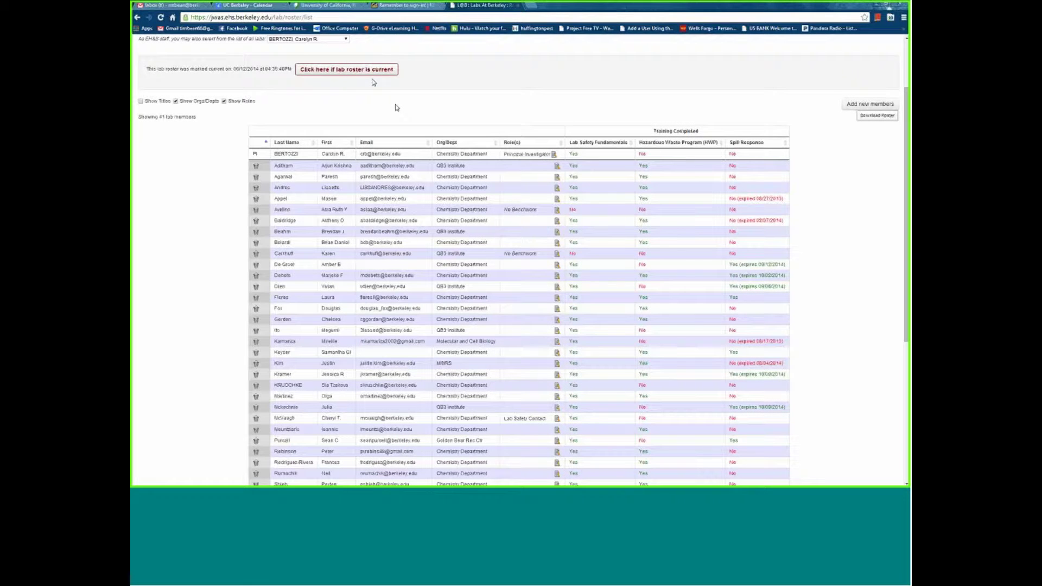
- Scroll the L@B roster page back to its top, showing the 41-member list
scroll(397, 108, "down", 1)
scroll(437, 103, "up", 2)
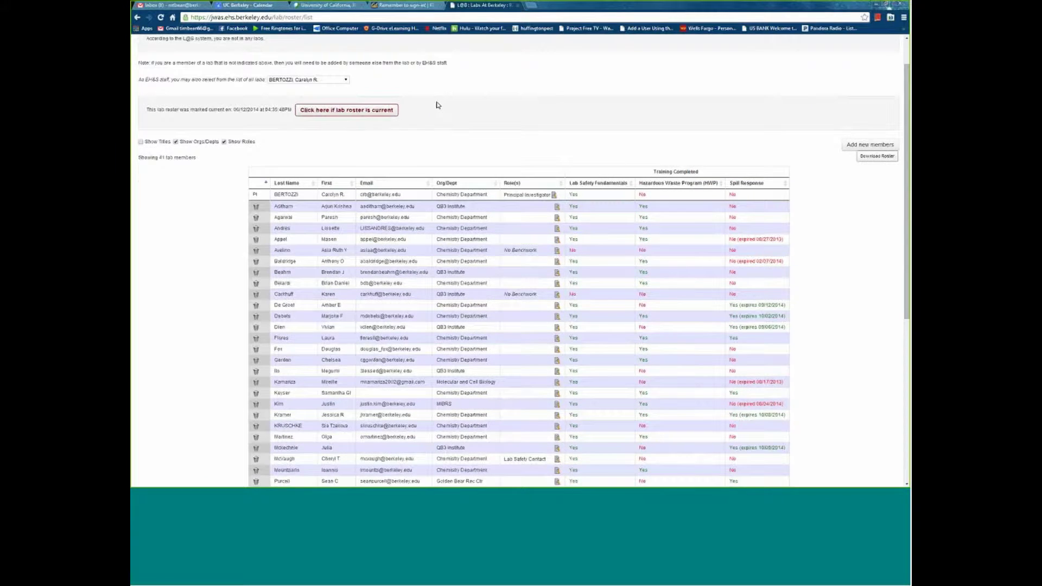
scroll(438, 106, "up", 1)
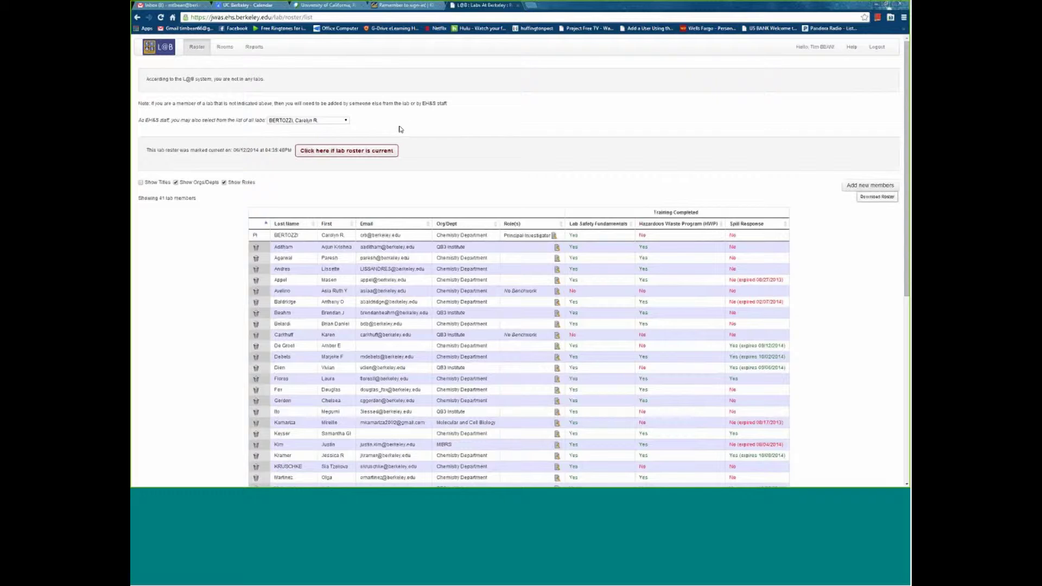
- Choose another PI's lab from the all-labs dropdown, loading its 28-member roster
left_click(337, 121)
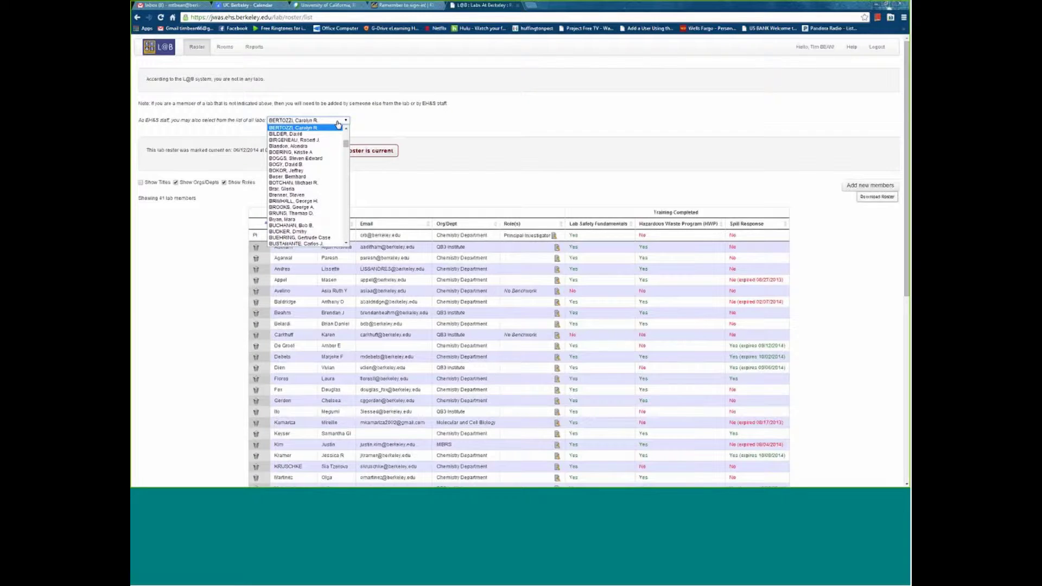
left_click_drag(346, 143, 347, 221)
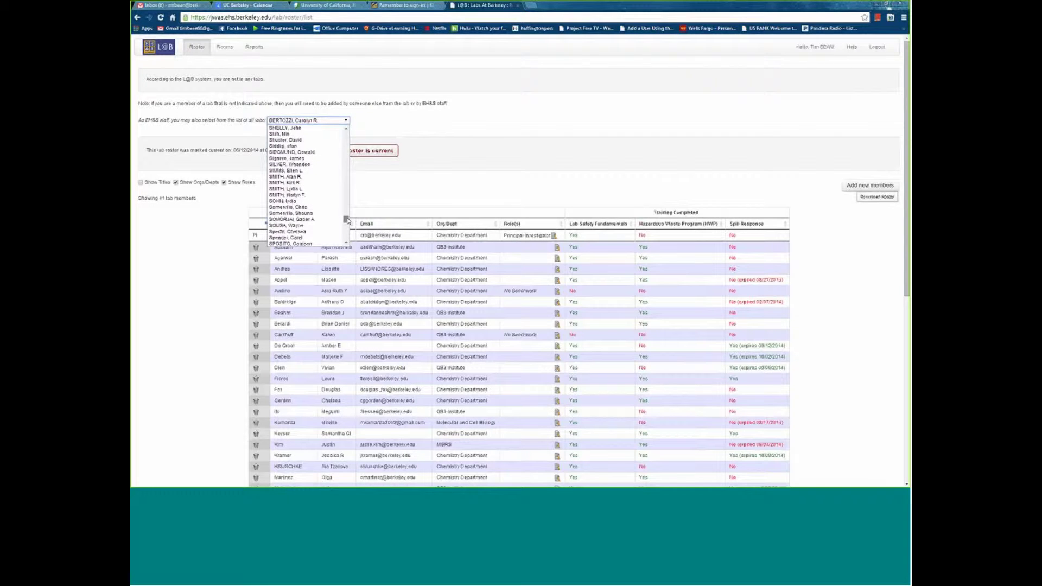
left_click_drag(348, 220, 347, 221)
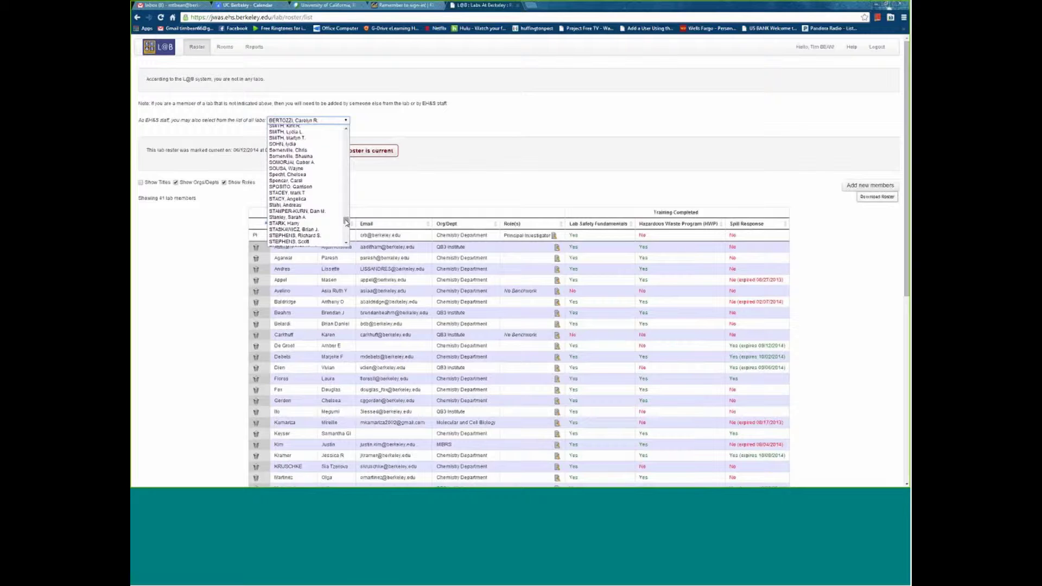
scroll(346, 222, "up", 4)
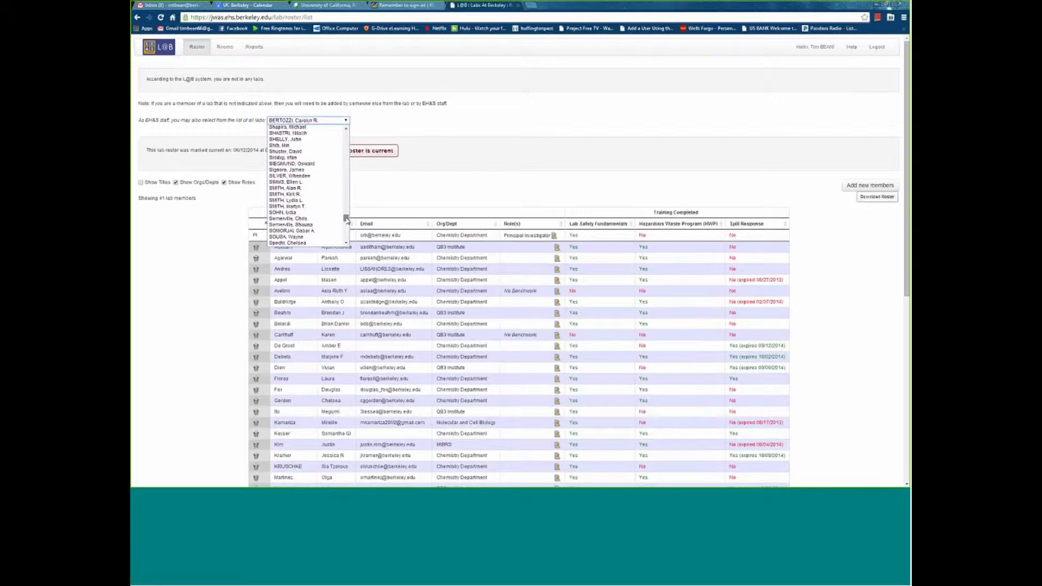
scroll(322, 176, "up", 4)
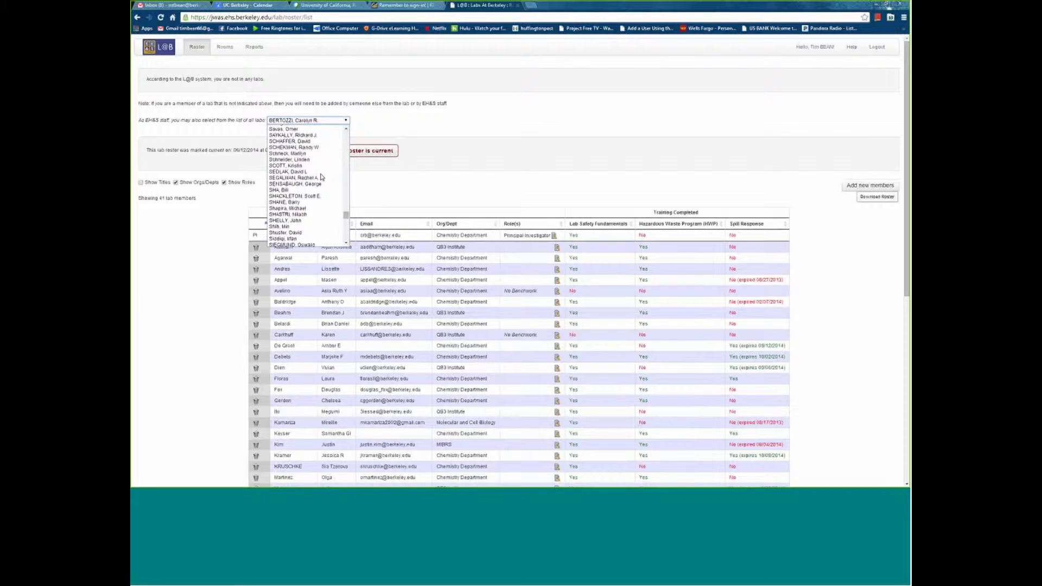
left_click(319, 147)
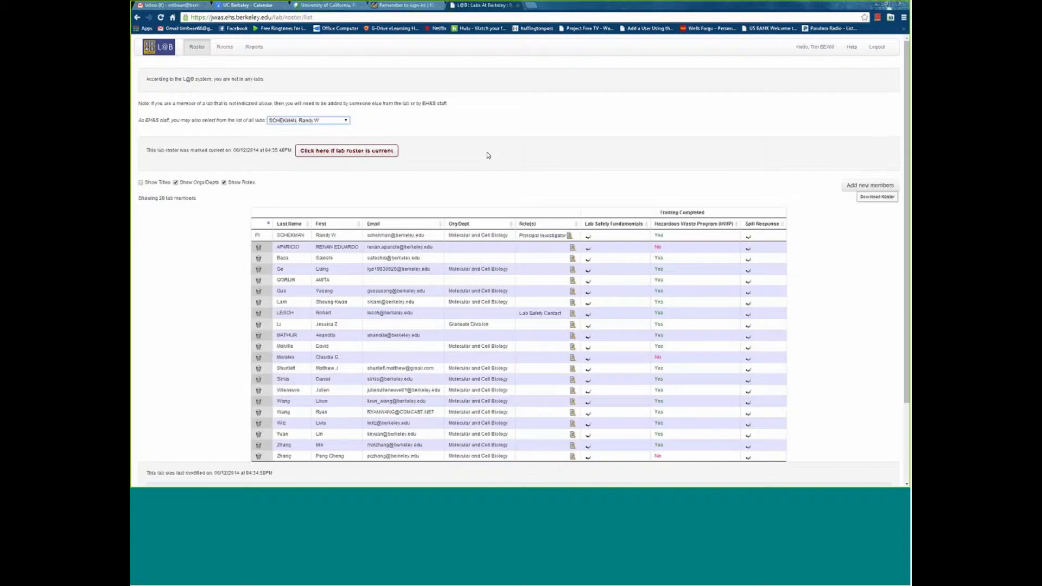
- Scroll down the new roster while its Yes/No and expiry training columns load
scroll(488, 155, "down", 1)
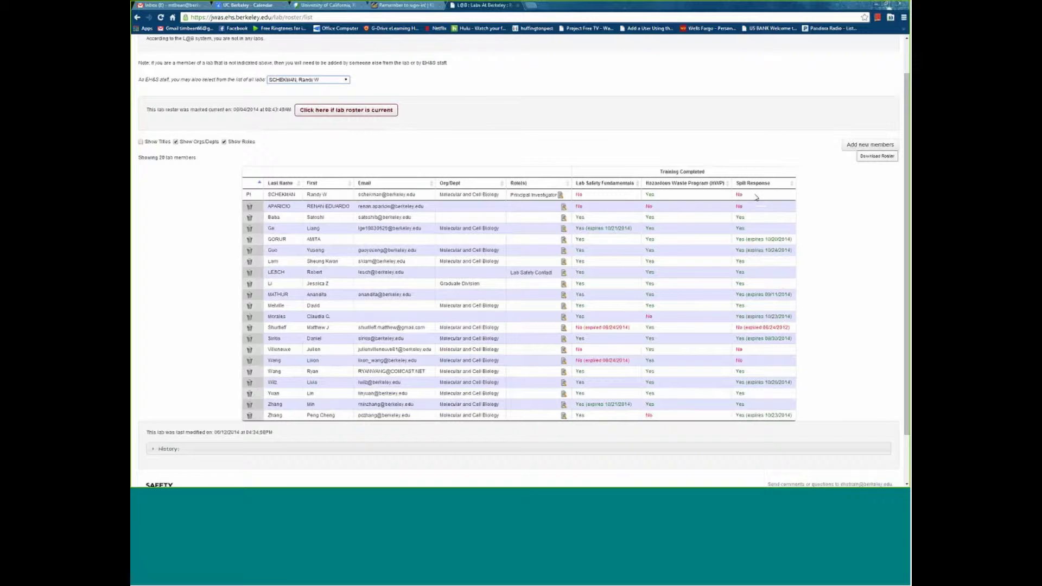
right_click(601, 197)
key("Escape")
mouse_move(597, 214)
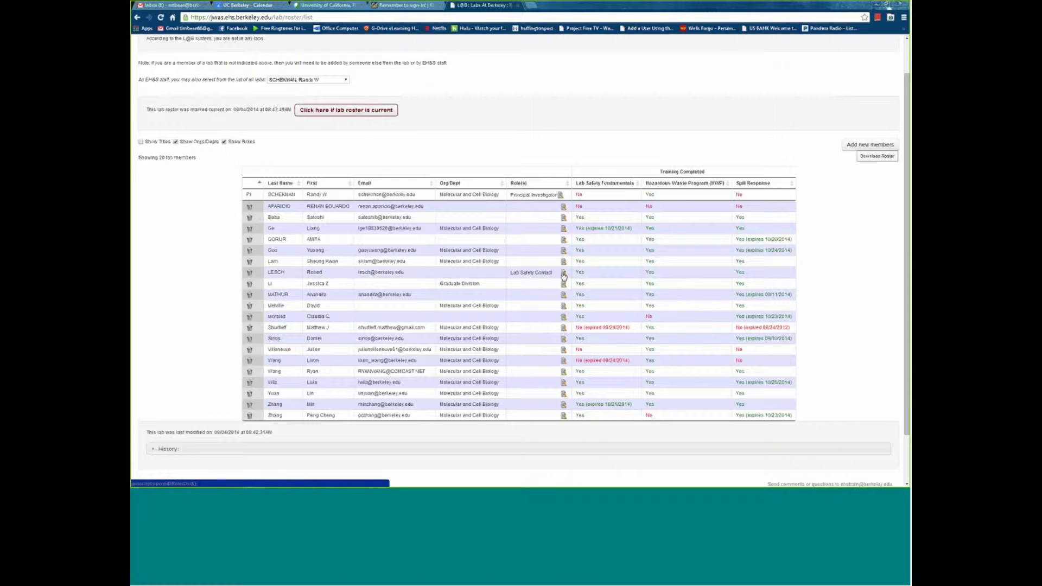
left_click(564, 274)
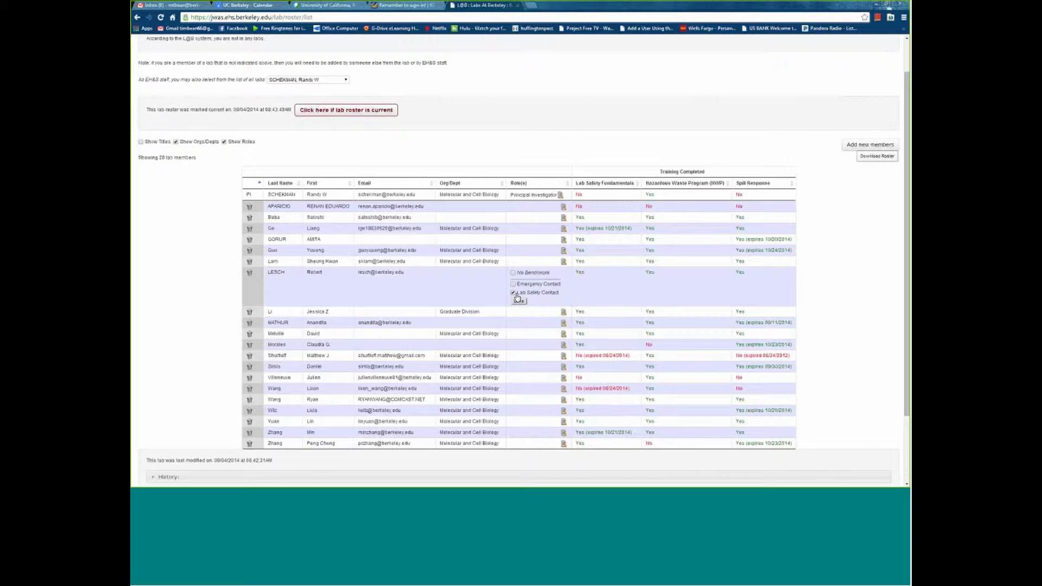
left_click(520, 301)
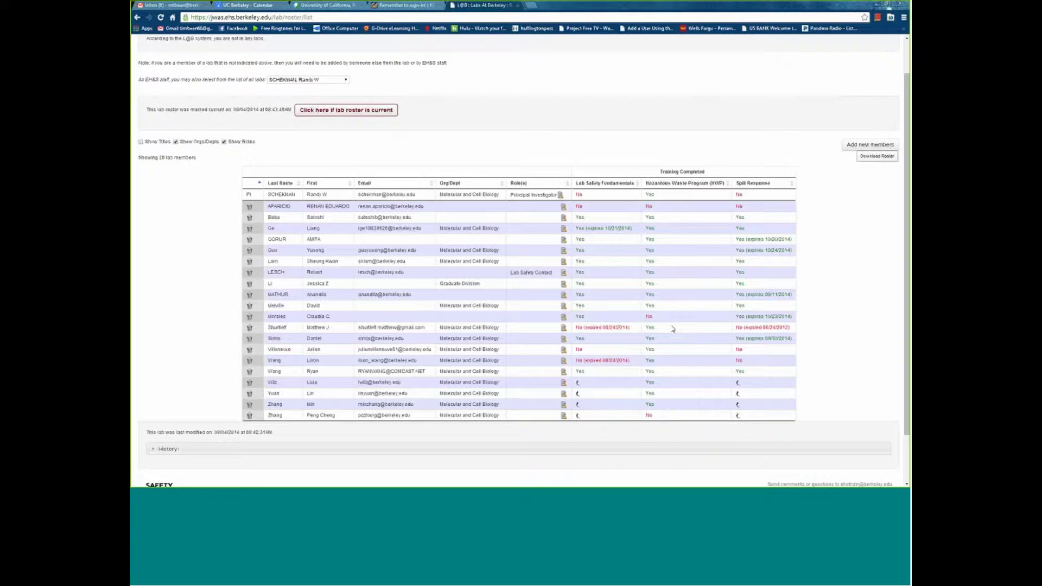
- Search the campus directory for a new member by name, add them to the lab, and close the search
left_click(870, 144)
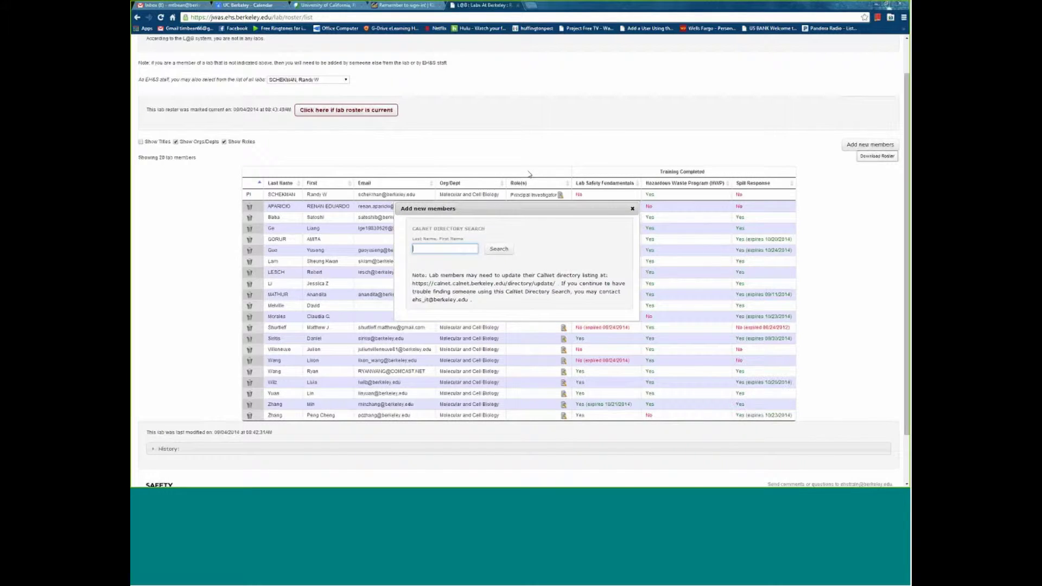
left_click(437, 250)
type("bean, tim")
left_click(503, 252)
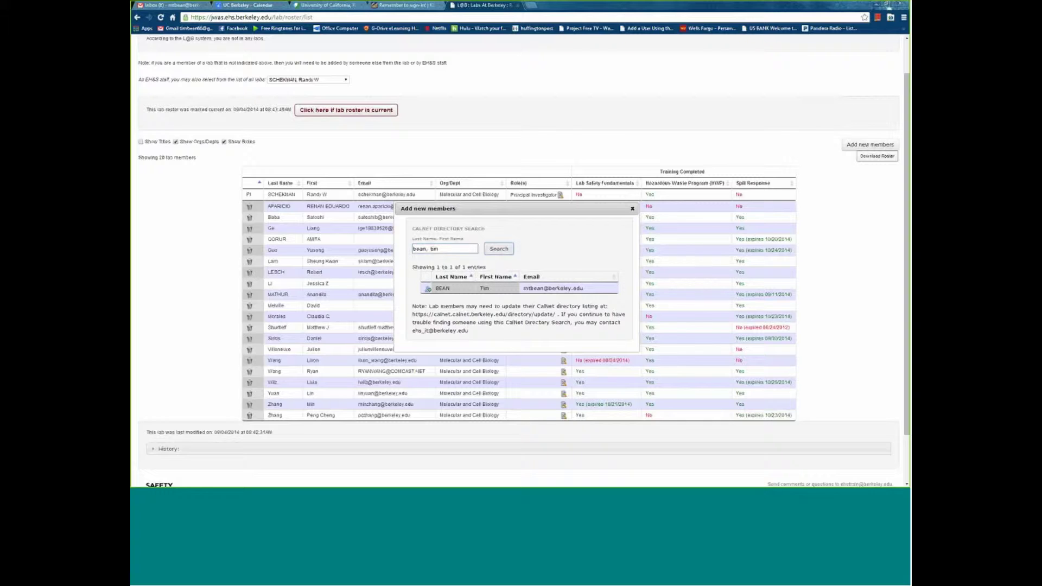
left_click(428, 289)
key("Return")
left_click(631, 208)
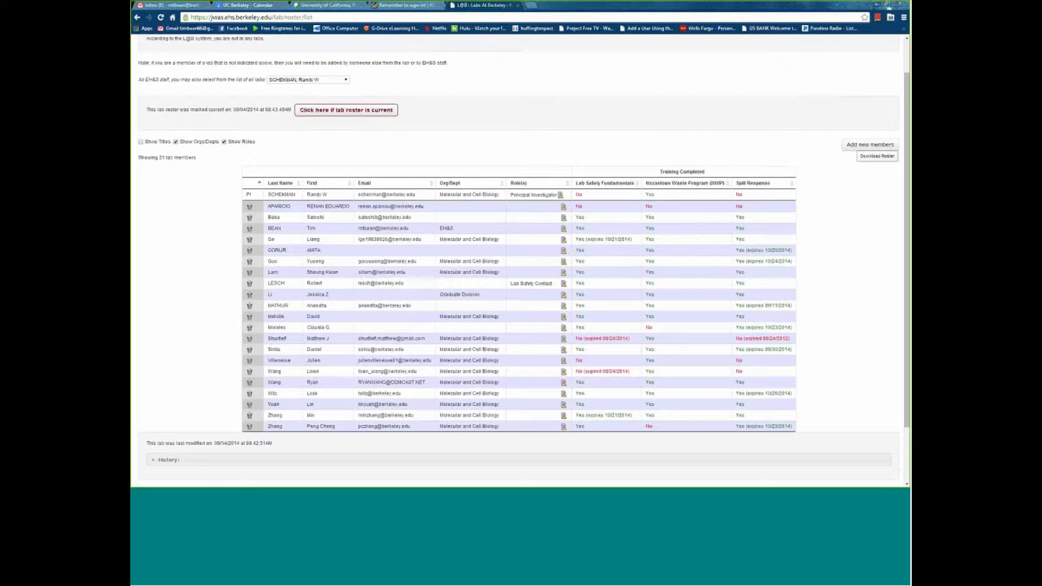
left_click(141, 142)
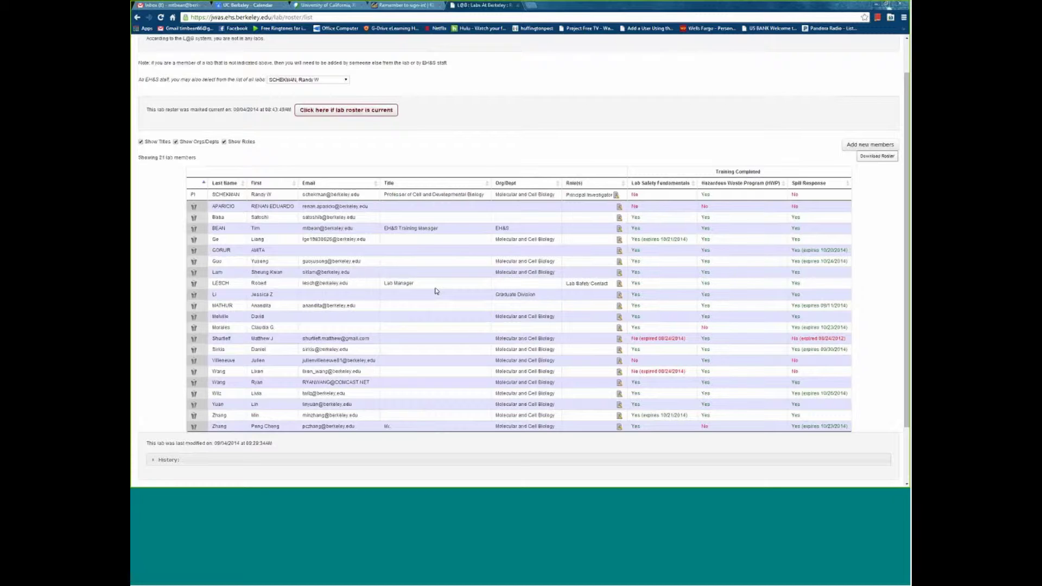
left_click(141, 142)
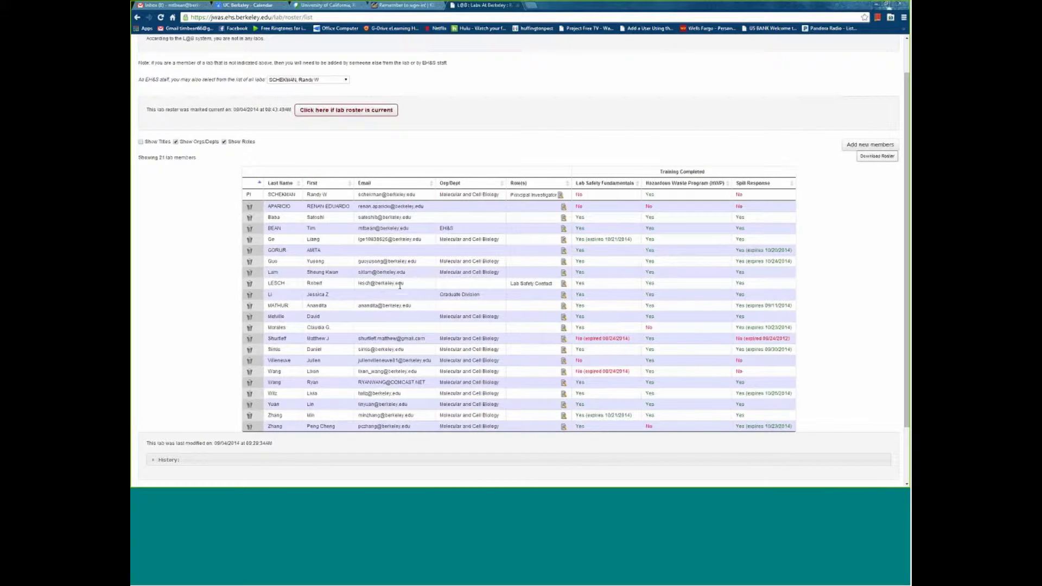
left_click(175, 142)
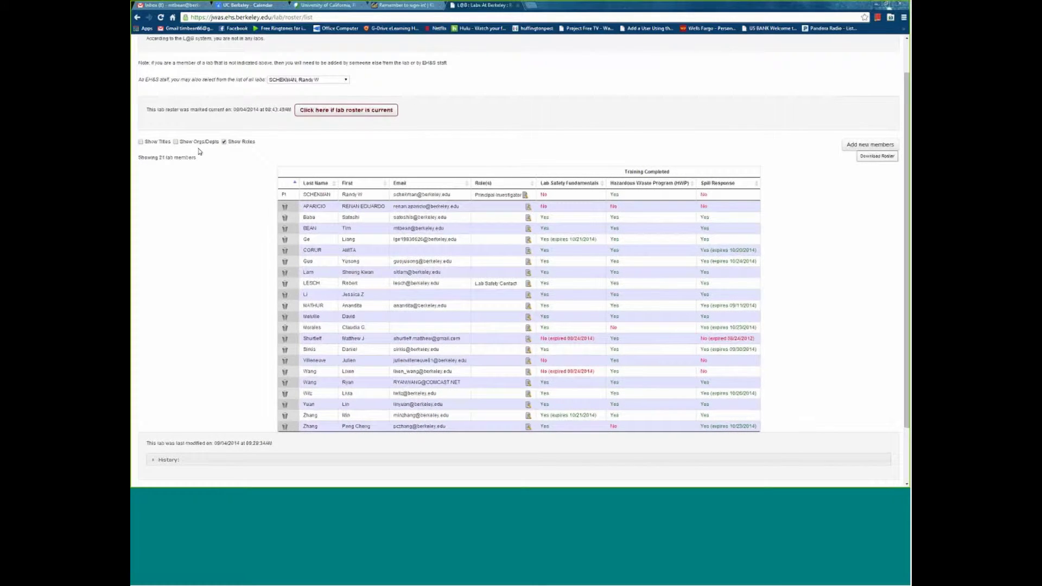
key("space")
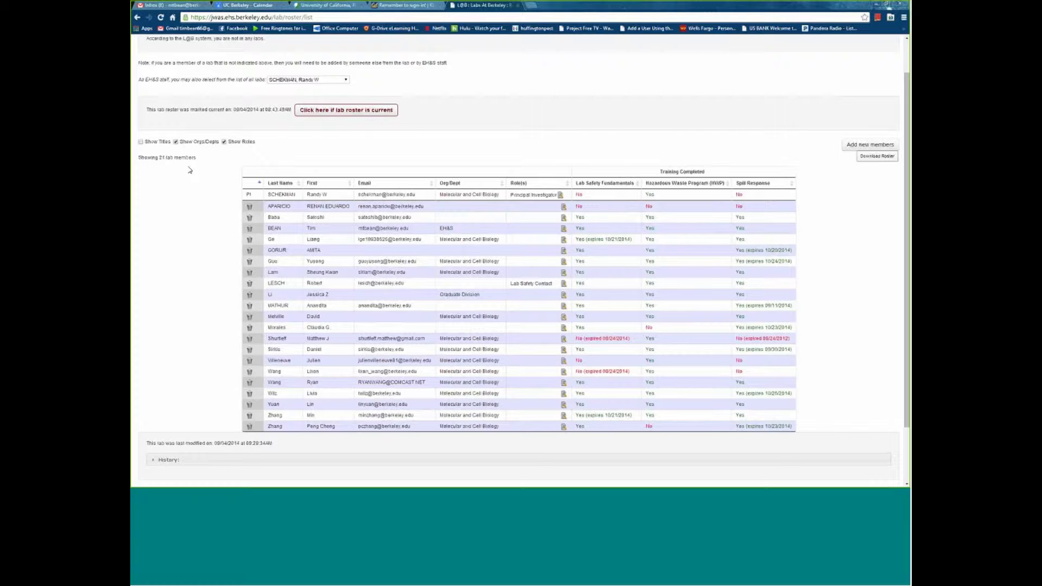
- Expand the History section below the roster and review its member-added and completion entries
scroll(218, 298, "down", 1)
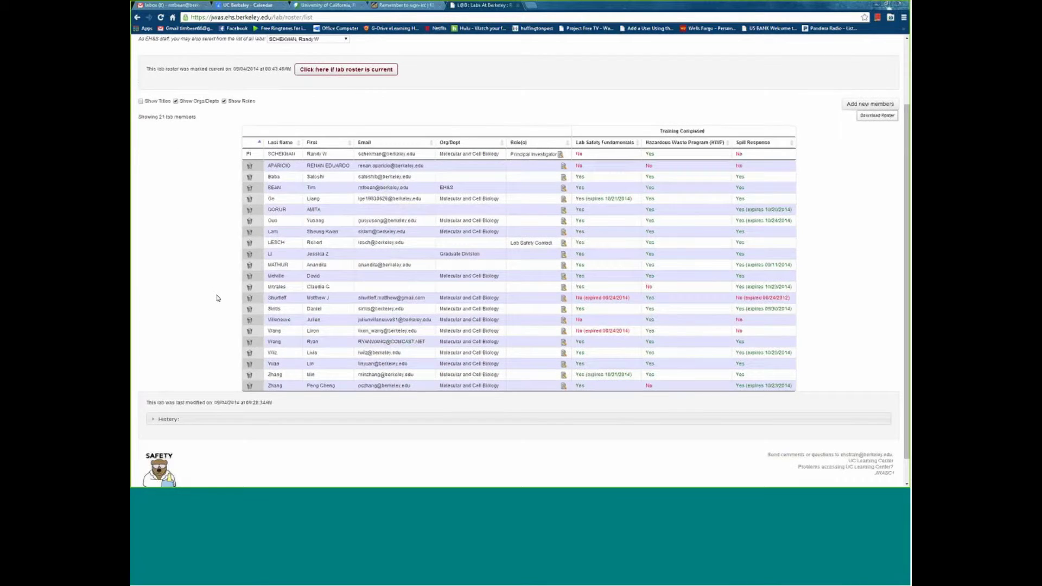
scroll(218, 298, "down", 1)
left_click(223, 392)
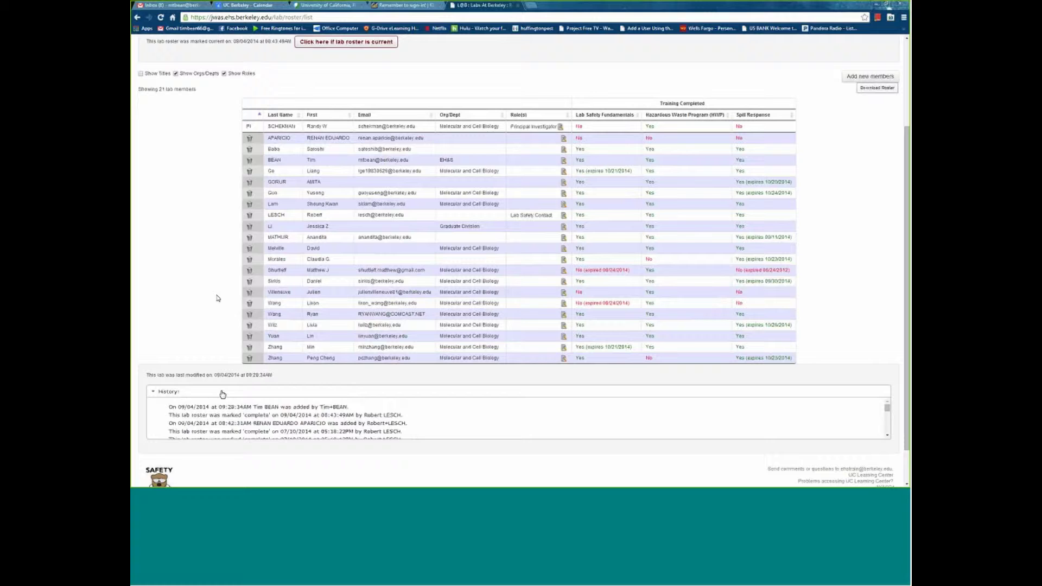
scroll(430, 417, "down", 5)
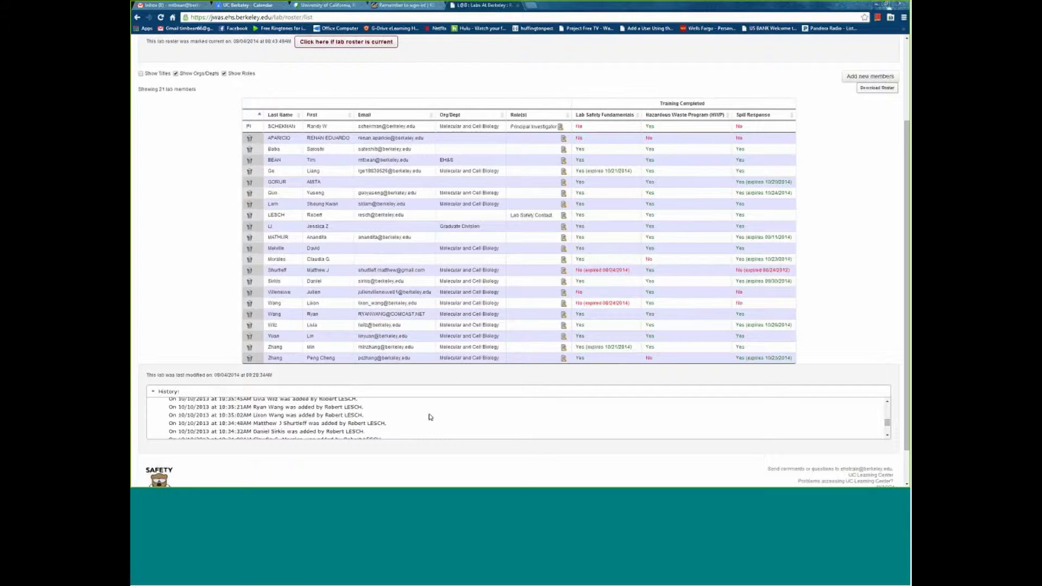
scroll(430, 417, "up", 2)
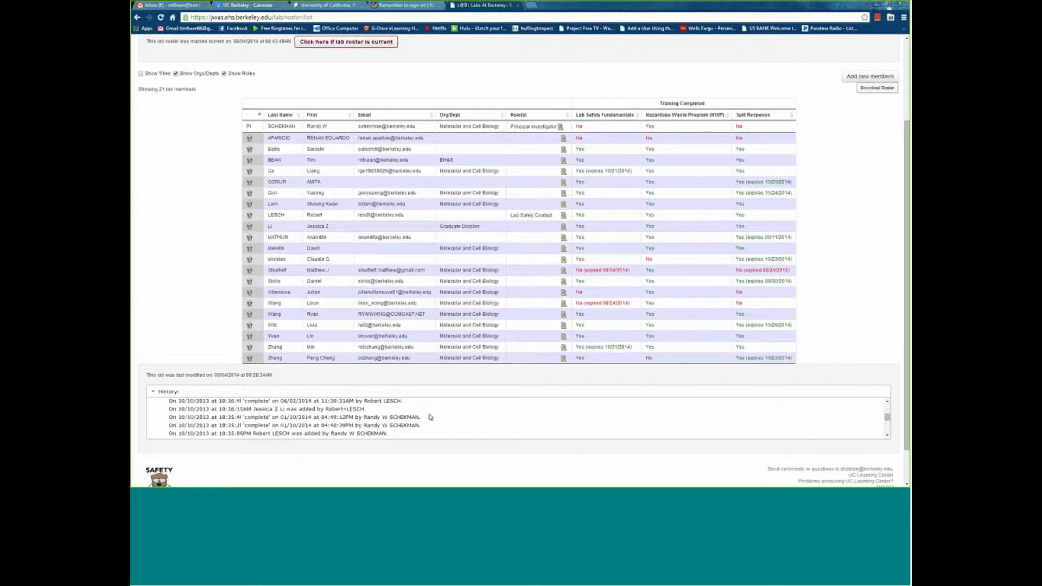
scroll(431, 417, "up", 5)
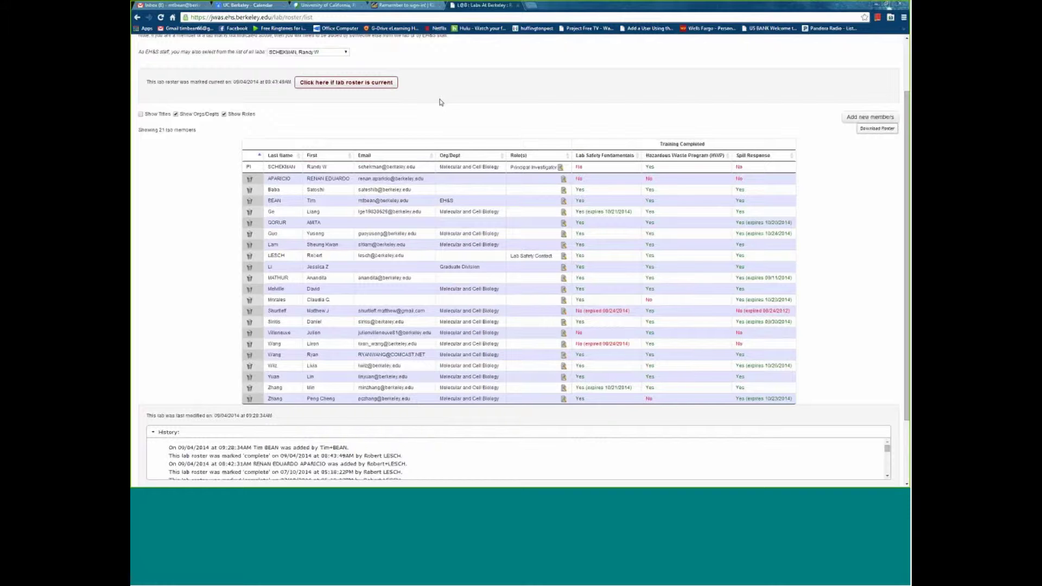
scroll(441, 103, "up", 1)
scroll(442, 103, "down", 3)
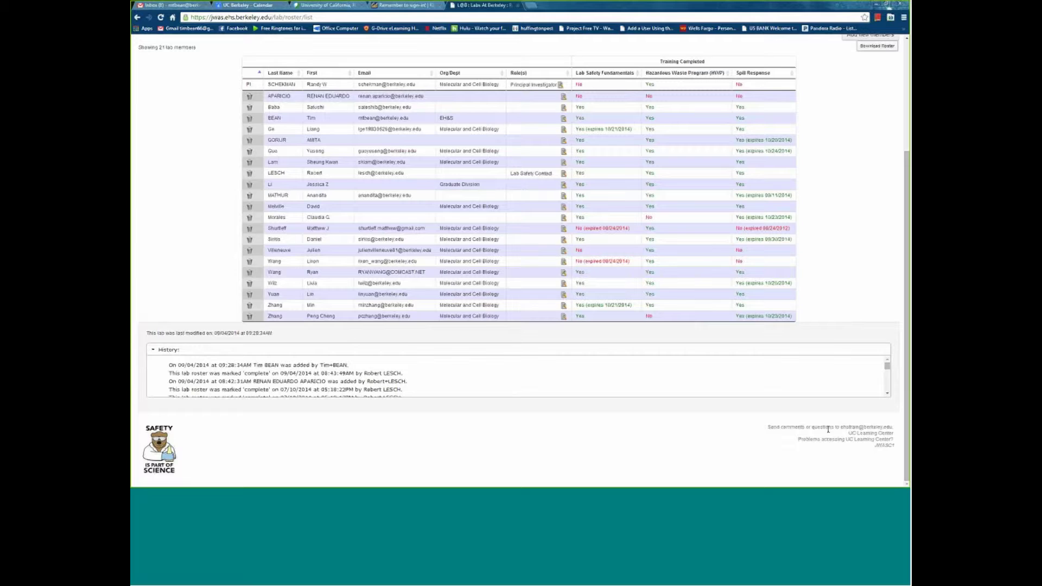
- Open the Access Problem Solver from the footer's 'Problems accessing UC Learning Center?' link
mouse_move(604, 264)
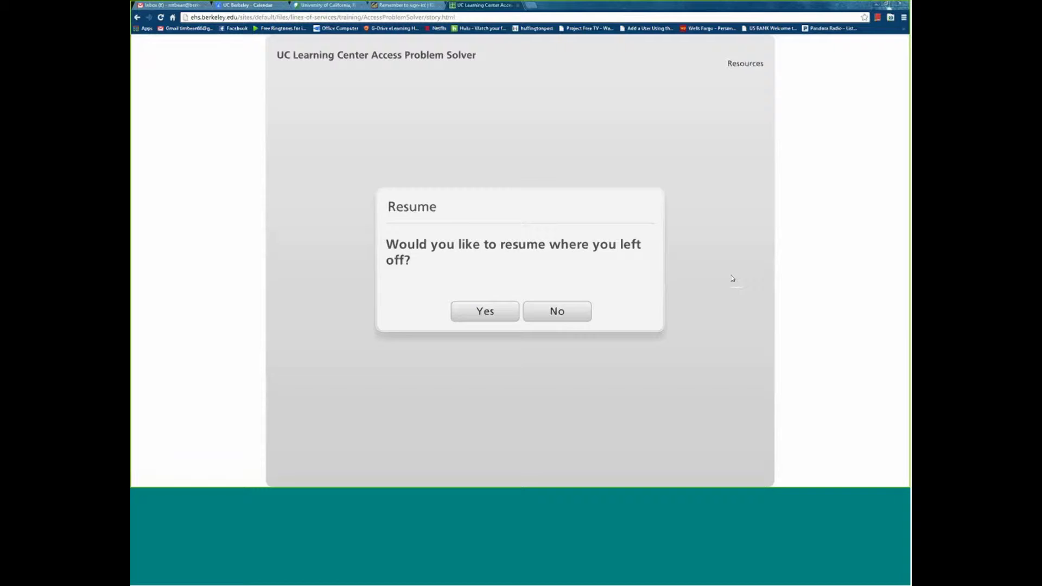
- Dismiss the Resume prompt to load the campus-status question
left_click(557, 311)
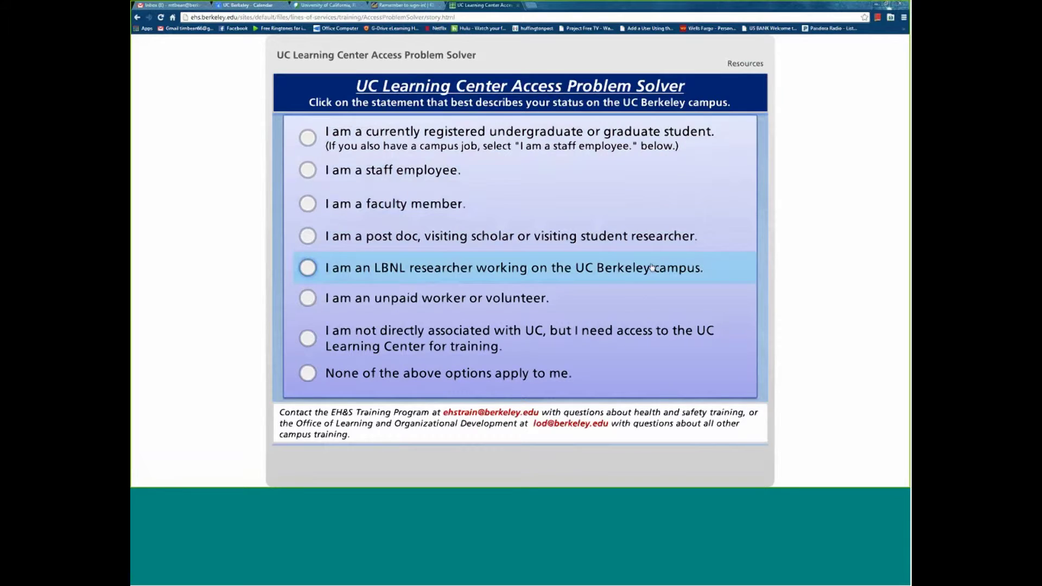
- Answer the campus-status and US citizen questions, then Yes to the hiring-process question
left_click(319, 242)
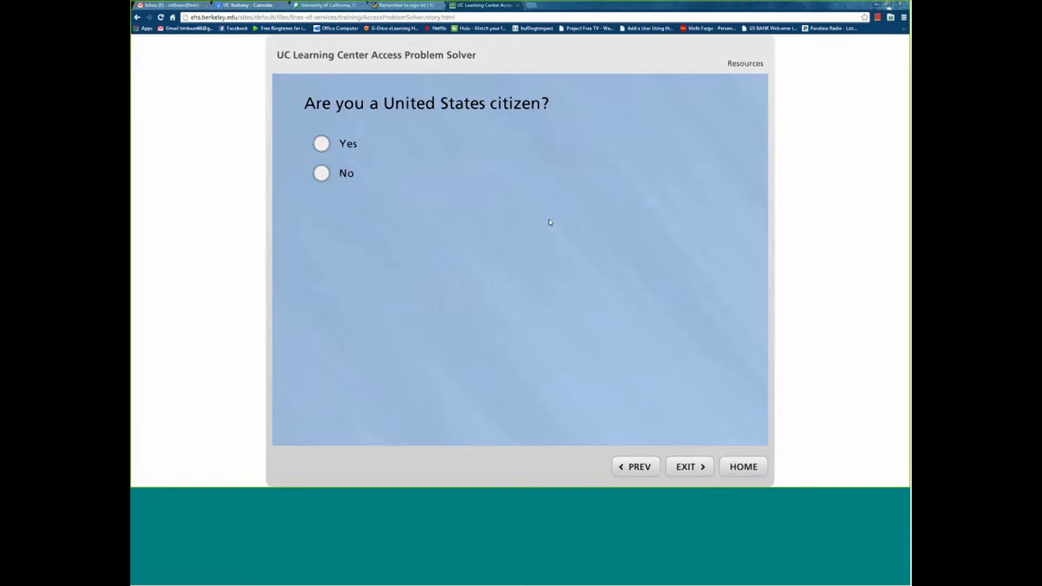
left_click(322, 173)
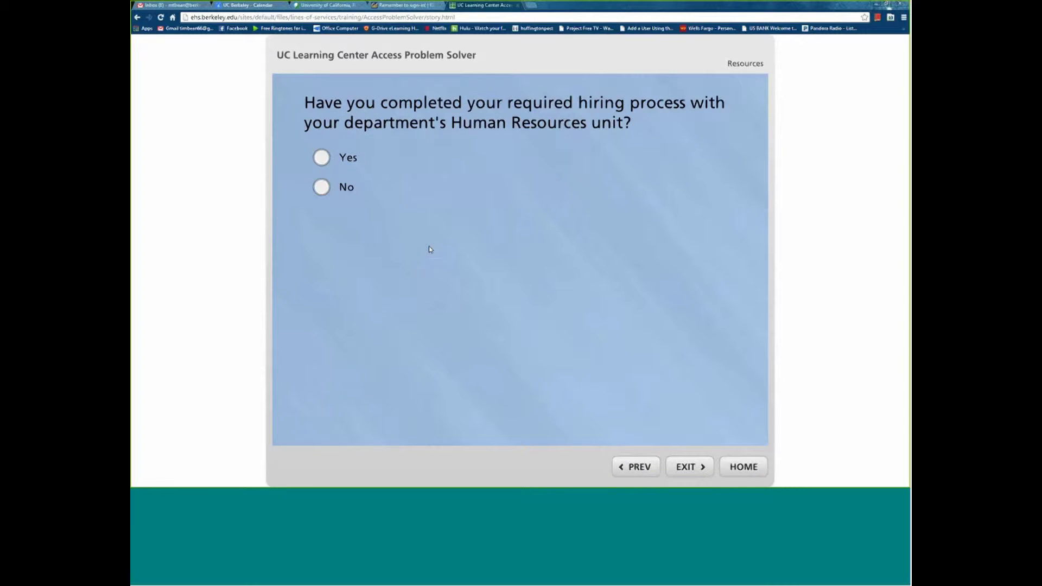
left_click(321, 157)
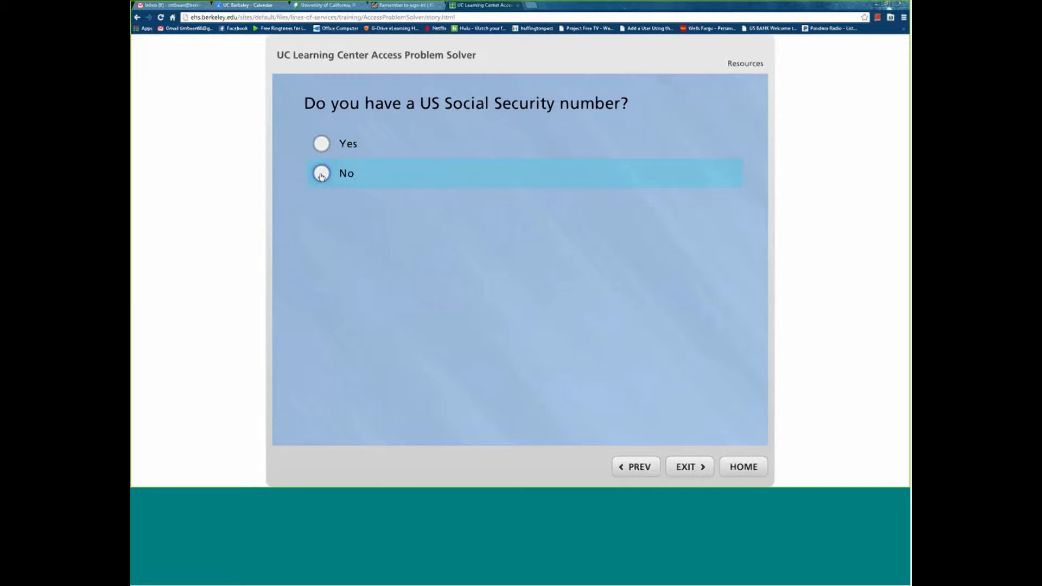
- Answer No to the US Social Security number question
left_click(321, 175)
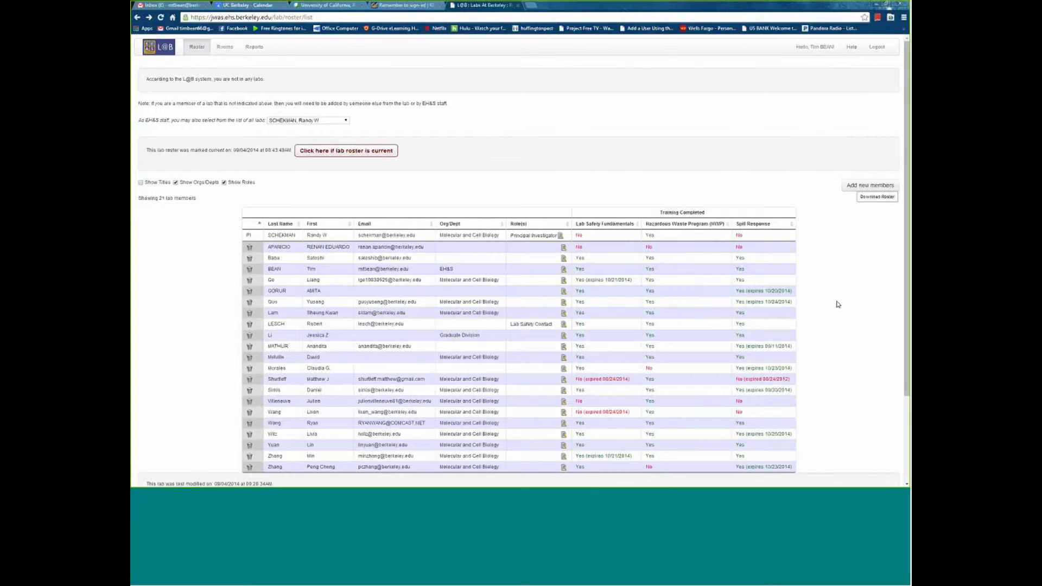
scroll(673, 367, "down", 3)
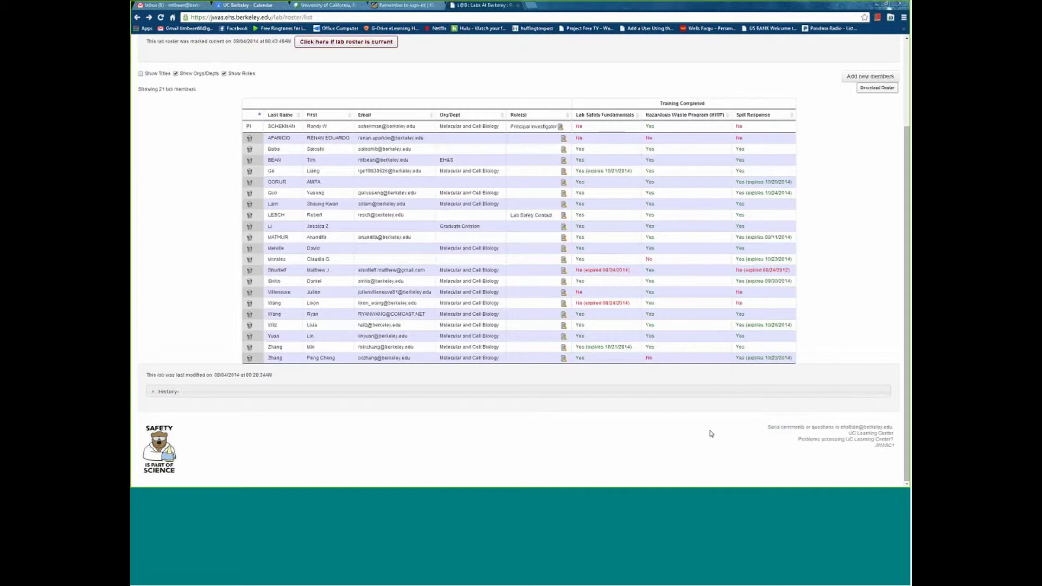
scroll(733, 439, "up", 1)
scroll(734, 440, "up", 1)
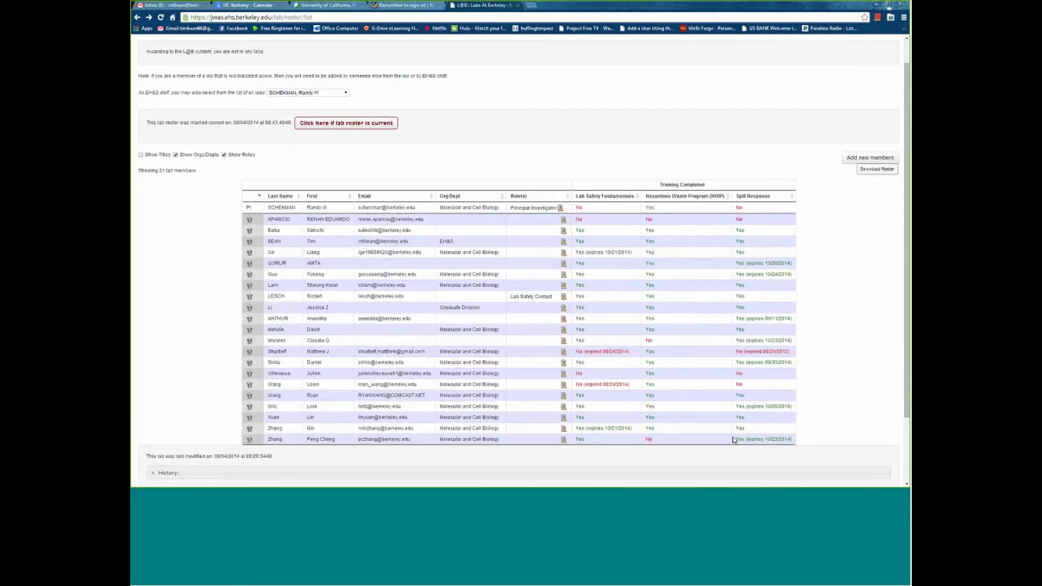
scroll(734, 439, "up", 1)
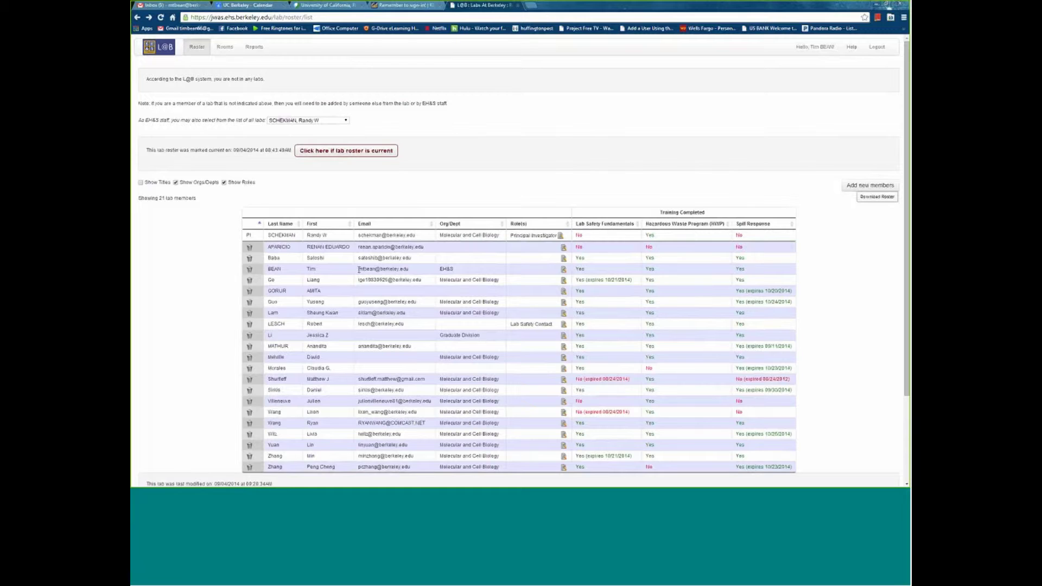
- Delete the presenter's own row from the roster and confirm, leaving 20 members
left_click(250, 271)
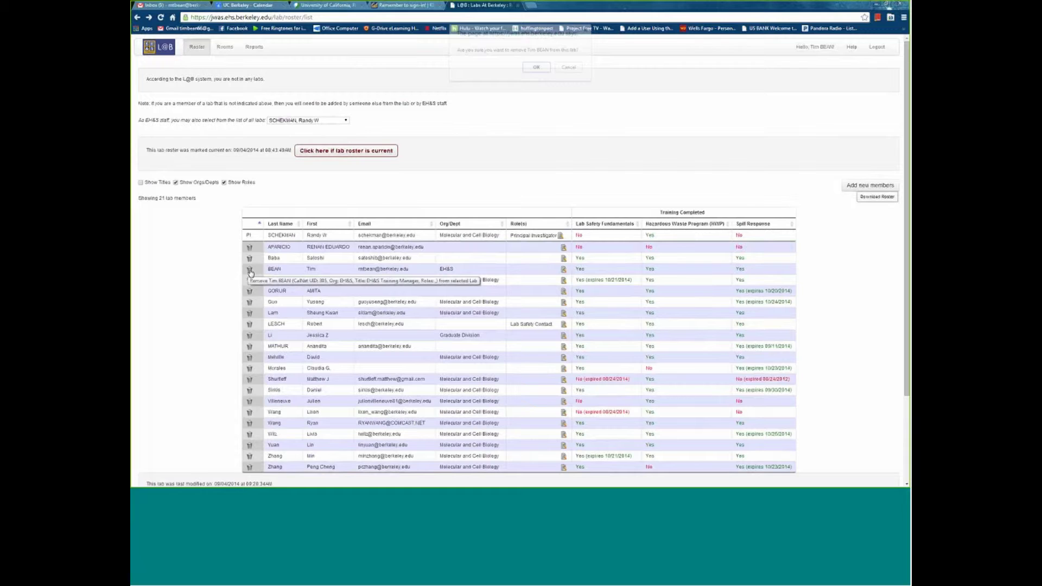
left_click(536, 68)
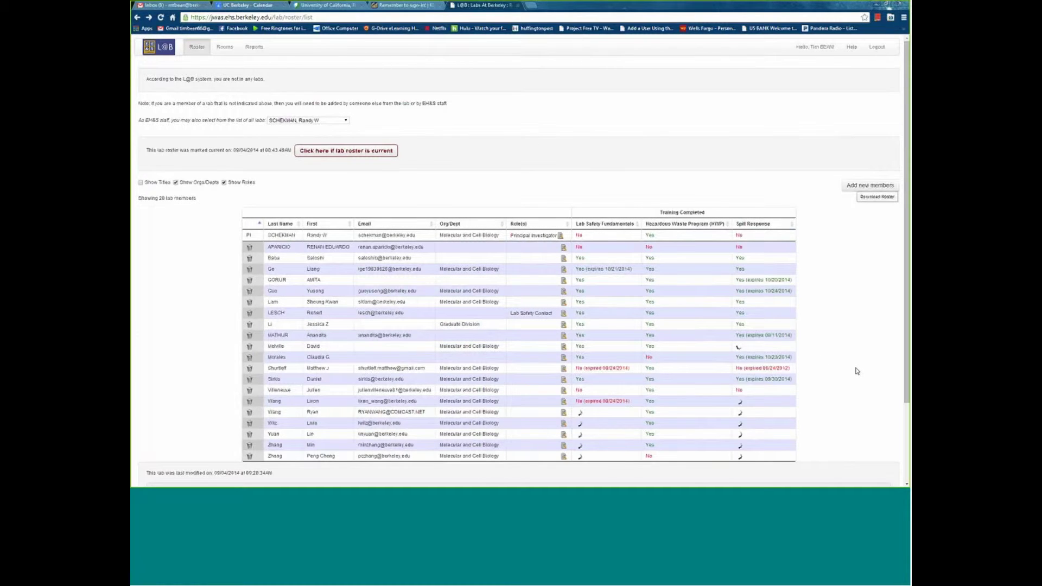
scroll(856, 371, "down", 2)
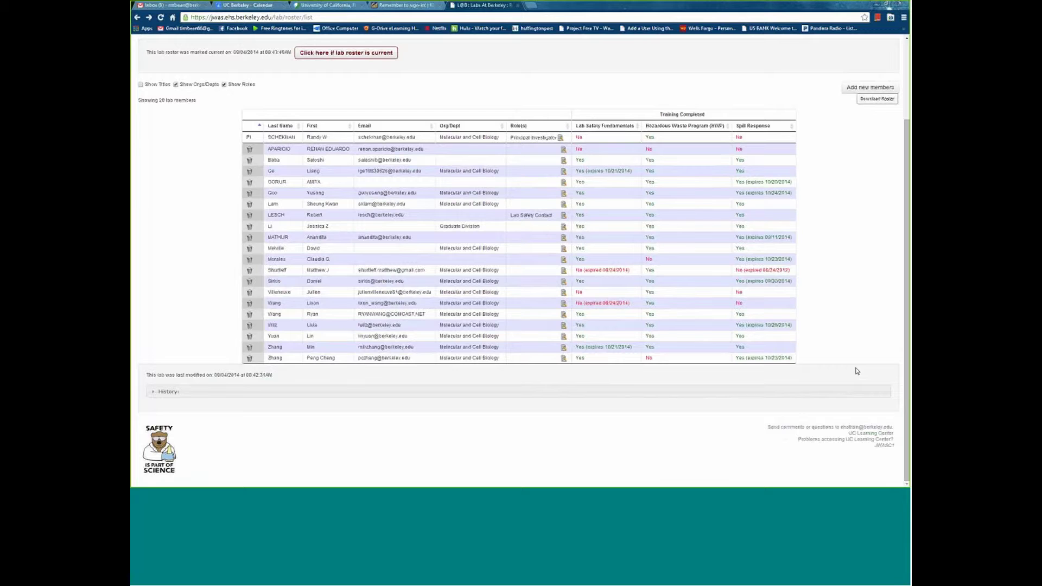
scroll(857, 371, "up", 3)
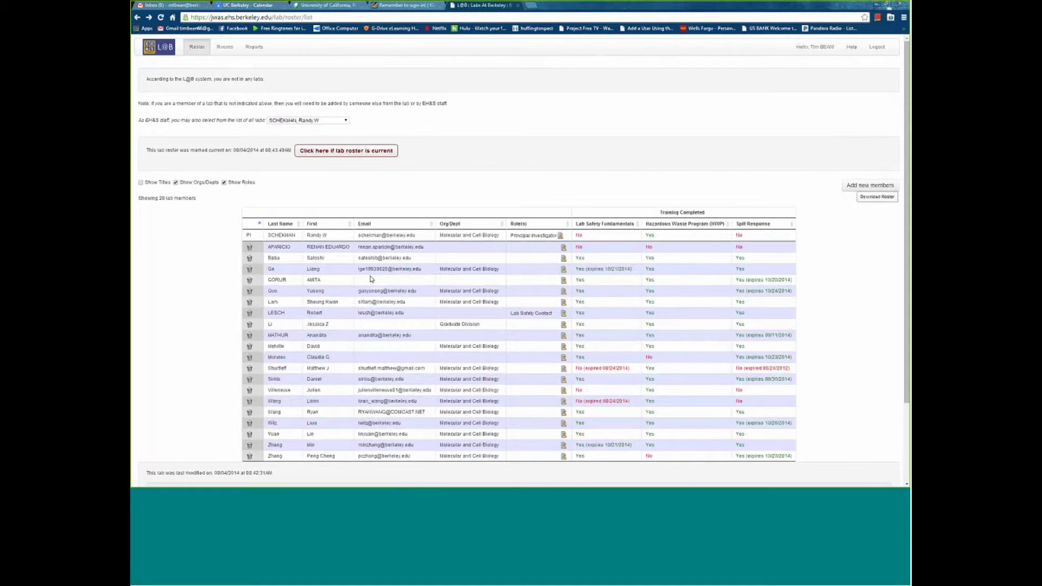
- Reload the roster, then show the lab's four Li Ka Shing Center rooms
left_click(199, 51)
left_click(225, 47)
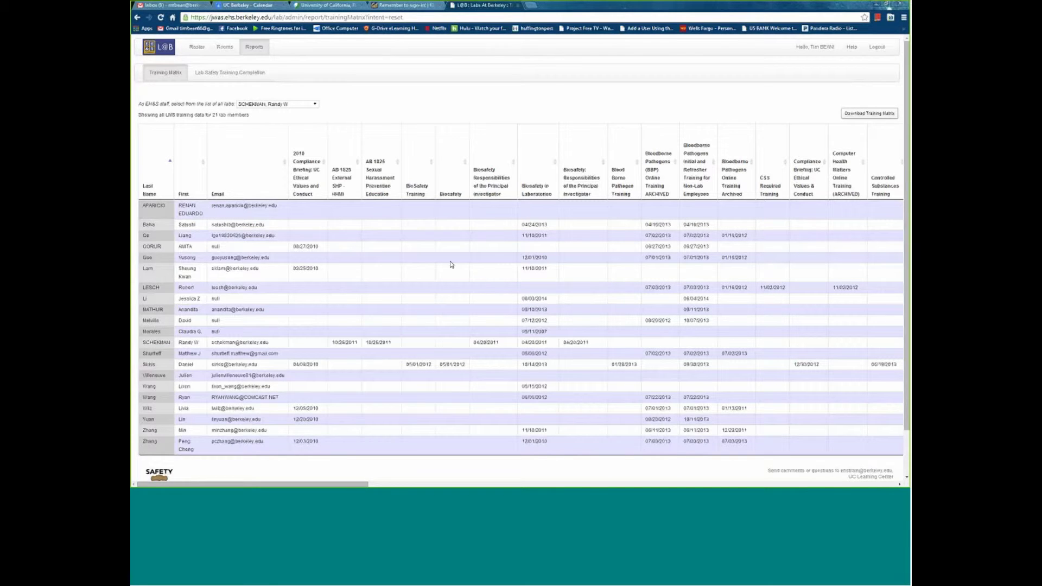
- Scroll the Training Matrix across all course columns, Biosafety to Radiation Safety, and back to the start
left_click_drag(365, 485, 652, 484)
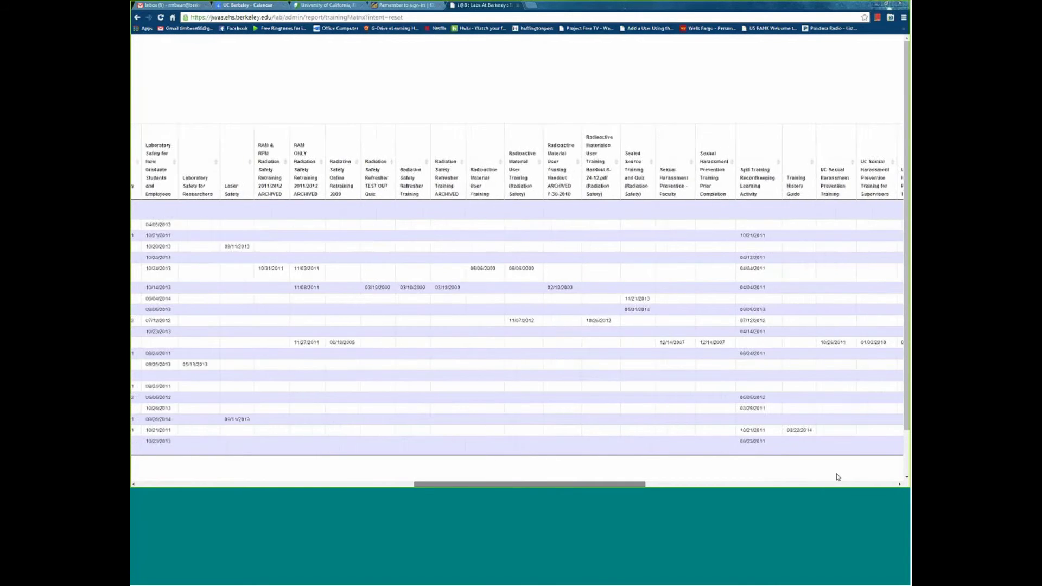
left_click(677, 484)
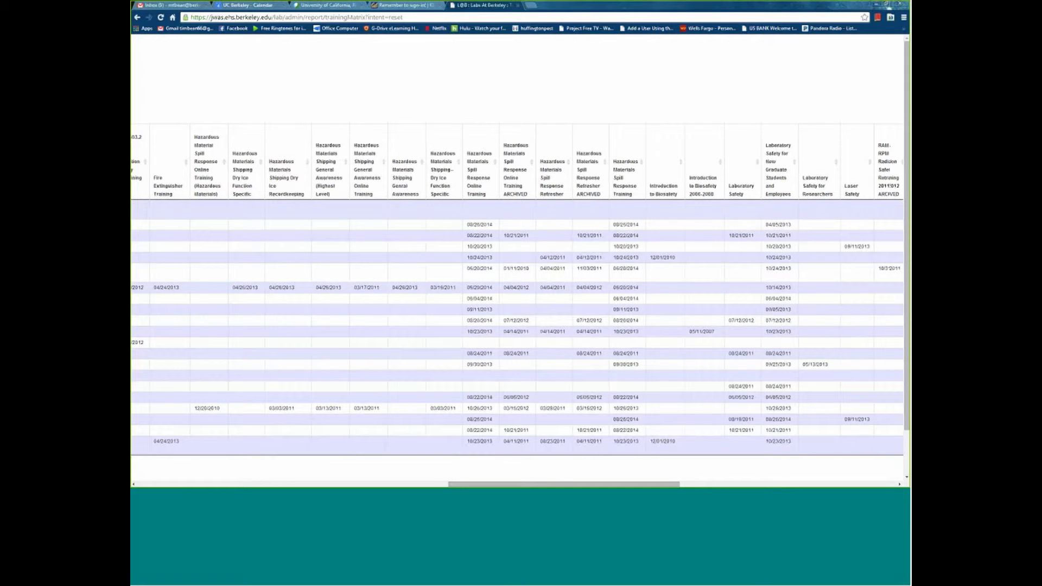
scroll(515, 298, "left", 15)
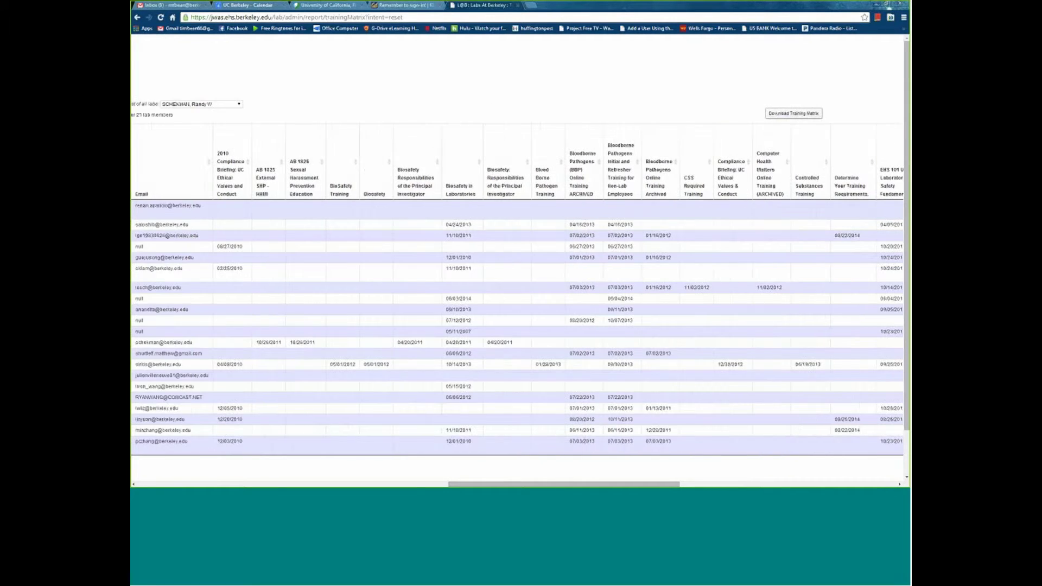
scroll(516, 298, "right", 15)
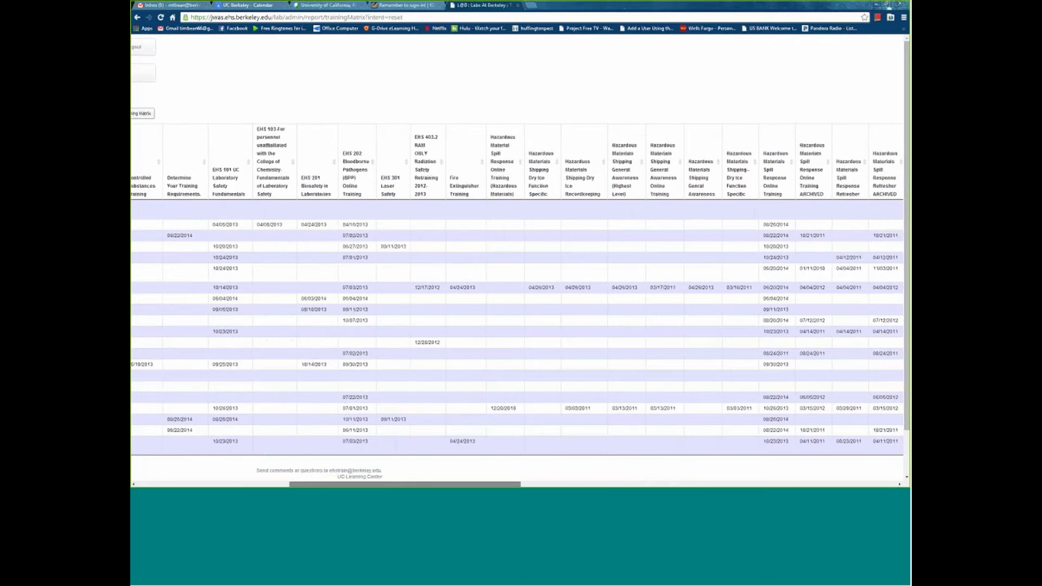
scroll(467, 485, "right", 15)
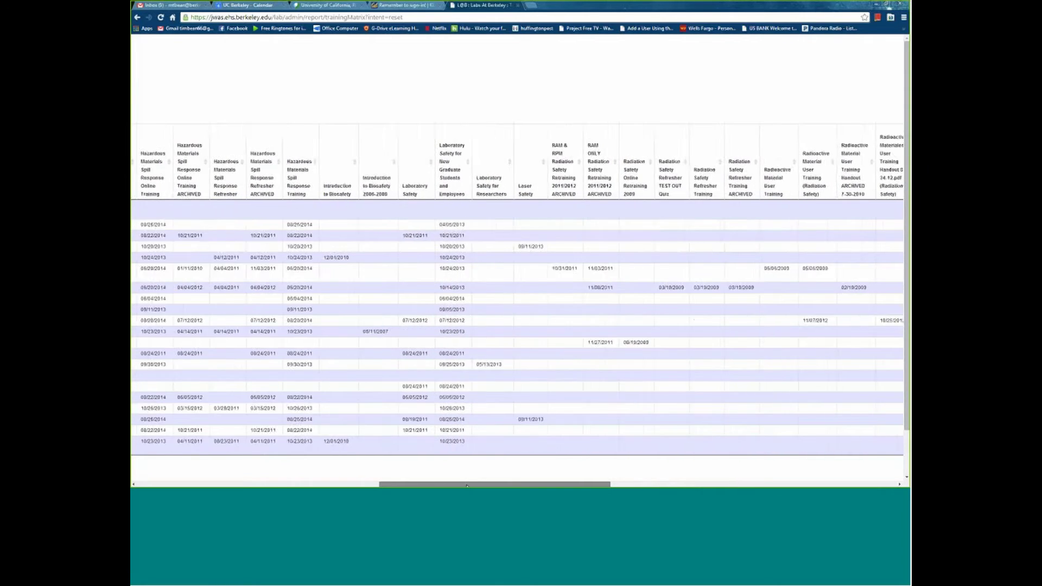
scroll(467, 485, "right", 10)
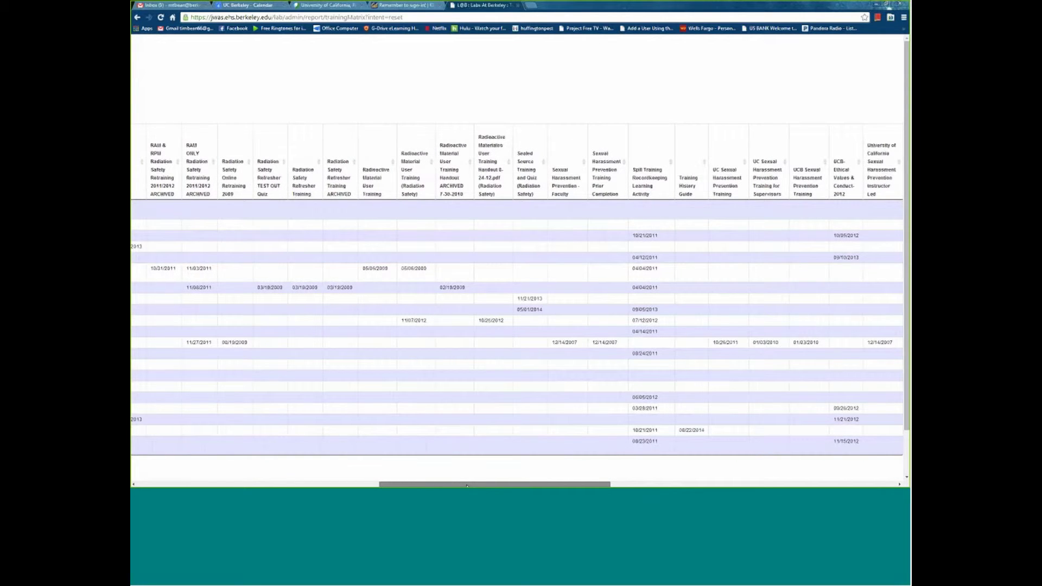
scroll(467, 485, "right", 10)
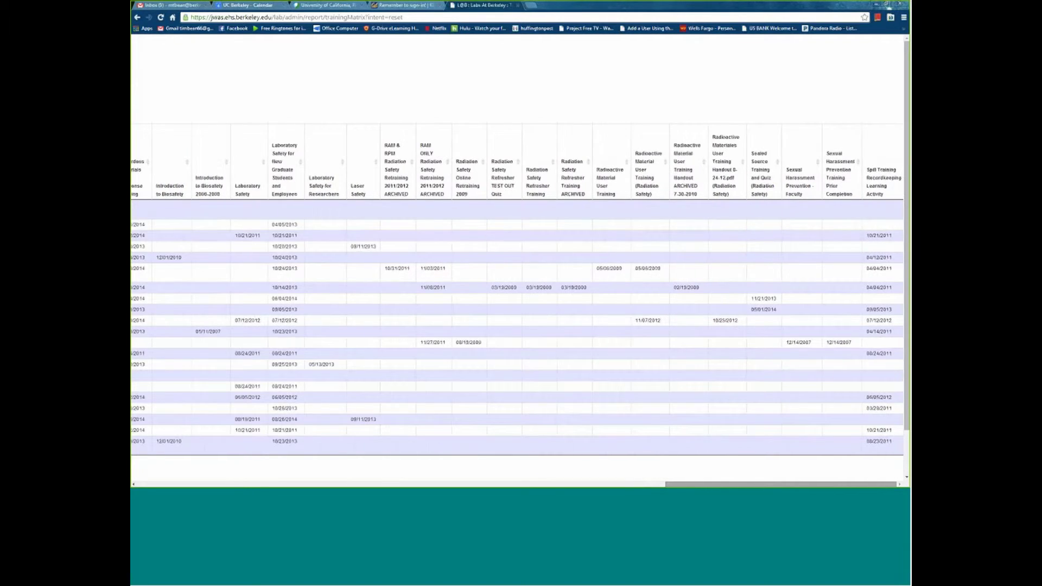
scroll(517, 298, "left", 20)
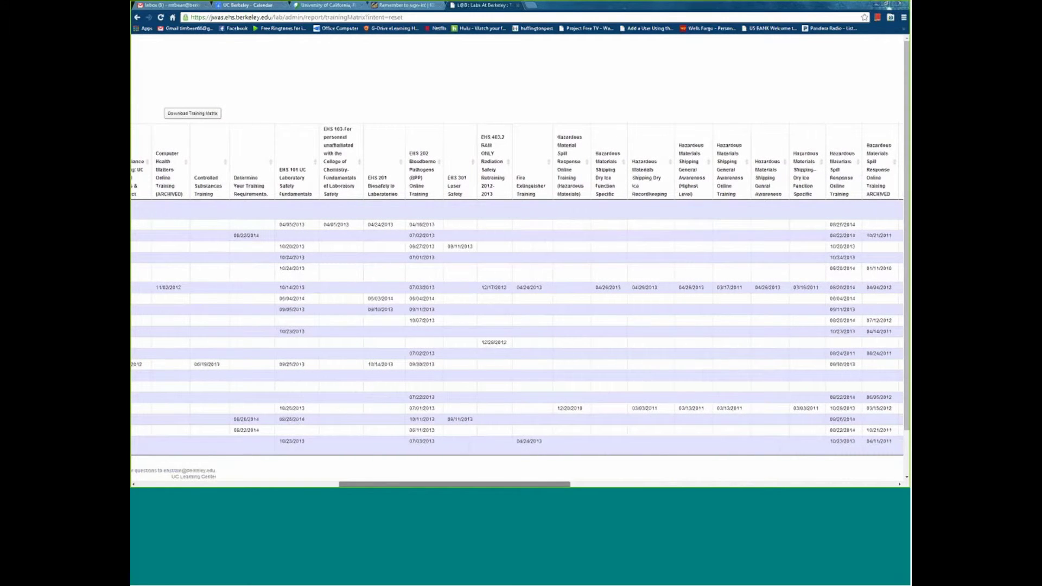
left_click_drag(442, 484, 410, 484)
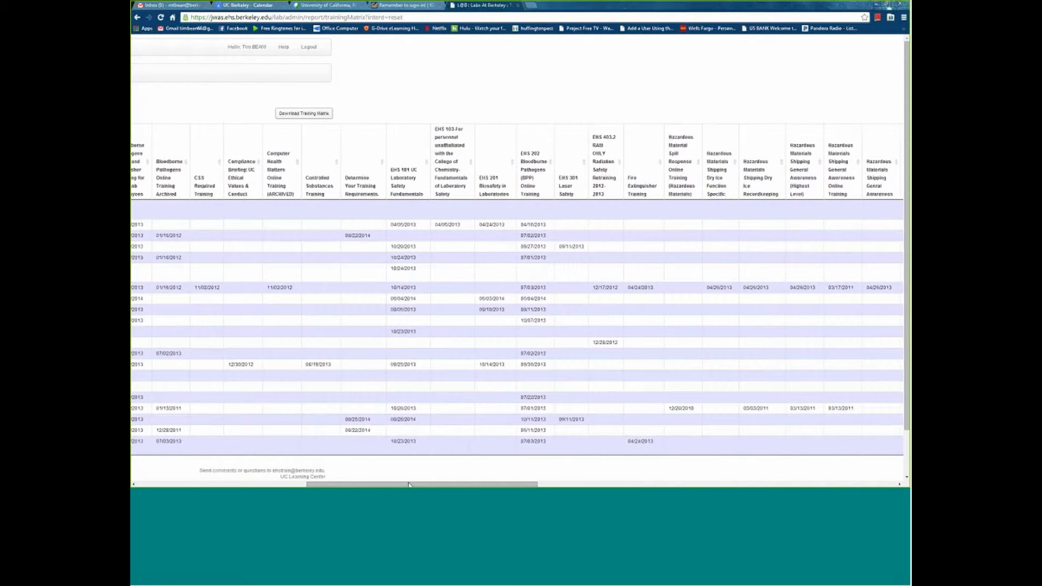
scroll(410, 485, "left", 15)
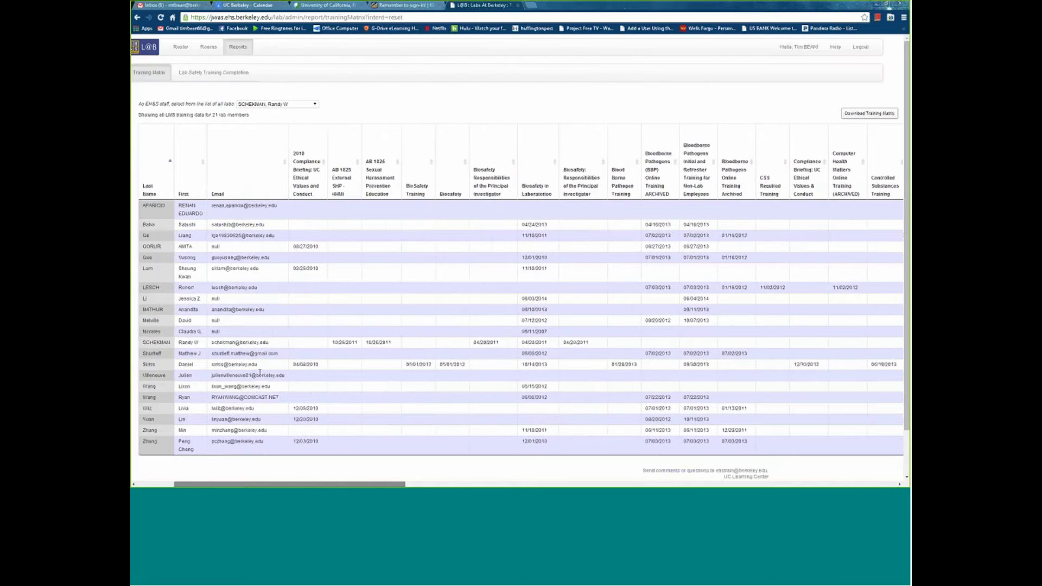
- Go back to the lab roster, briefly view Rooms, and scroll down the member list
left_click(191, 49)
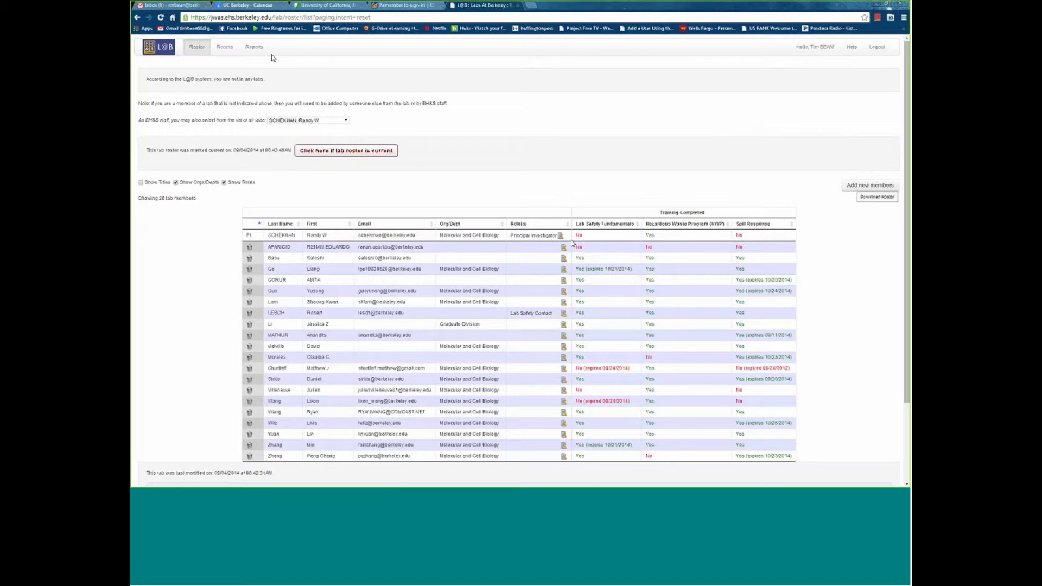
left_click(224, 47)
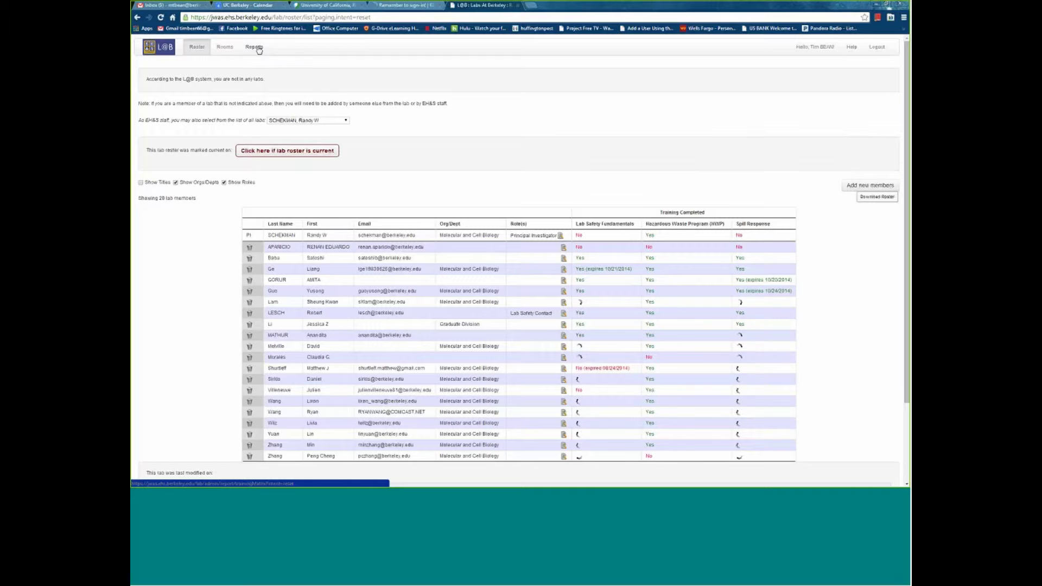
scroll(529, 232, "down", 3)
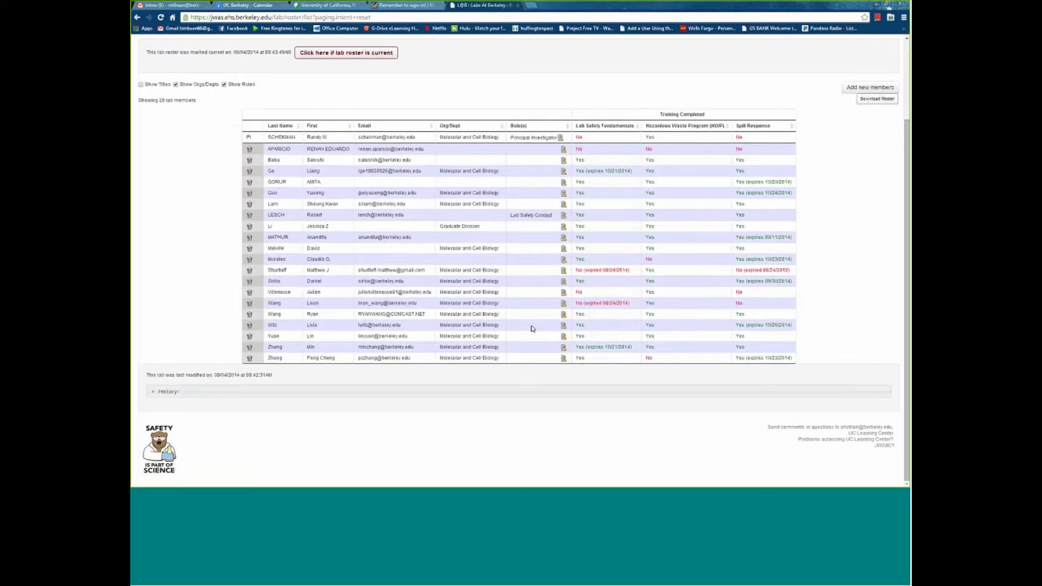
scroll(532, 328, "up", 3)
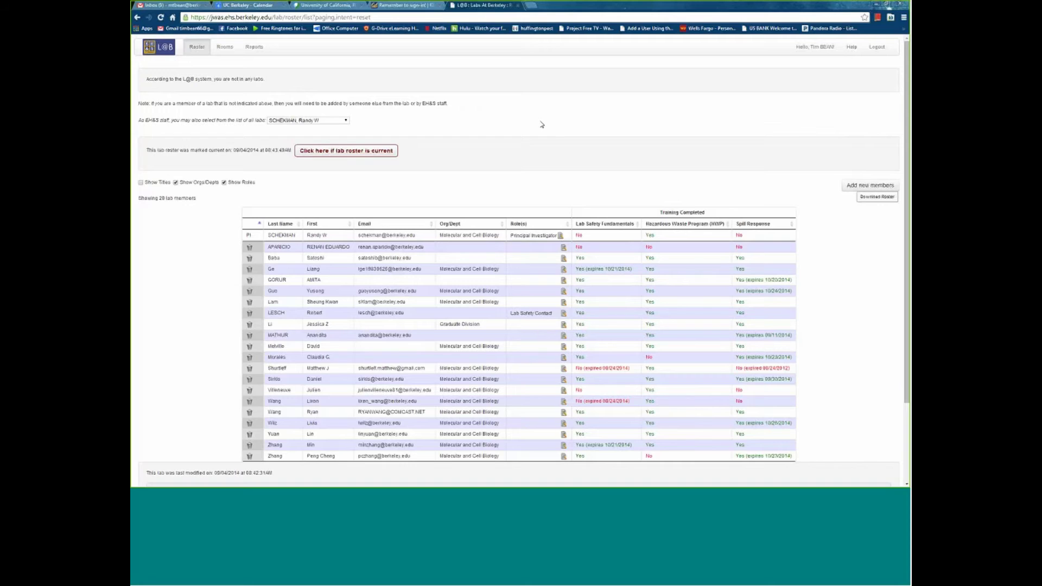
- Open the Training Matrix report and scroll its course columns right, then back left
left_click(242, 49)
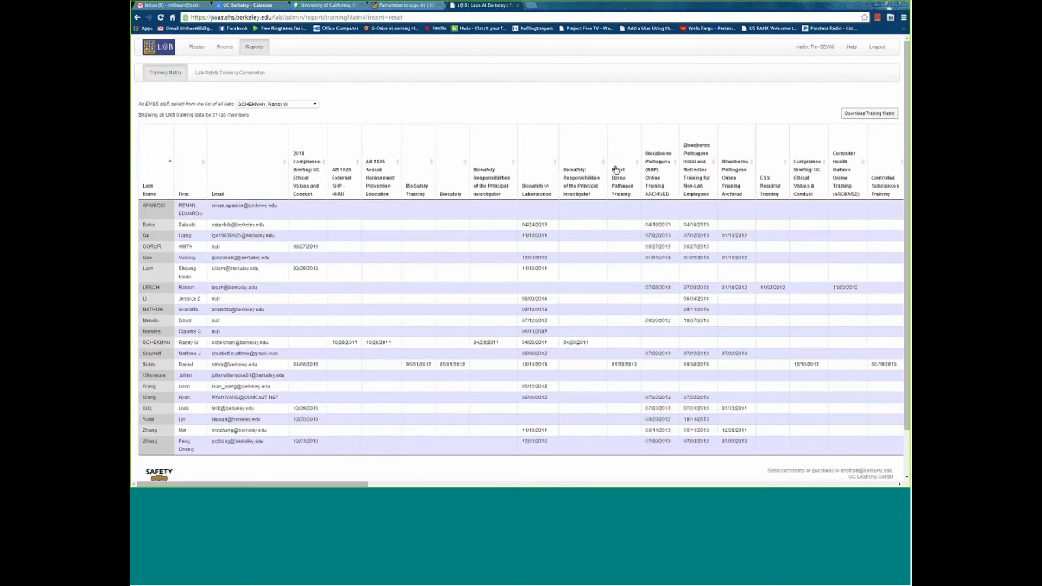
scroll(747, 485, "right", 5)
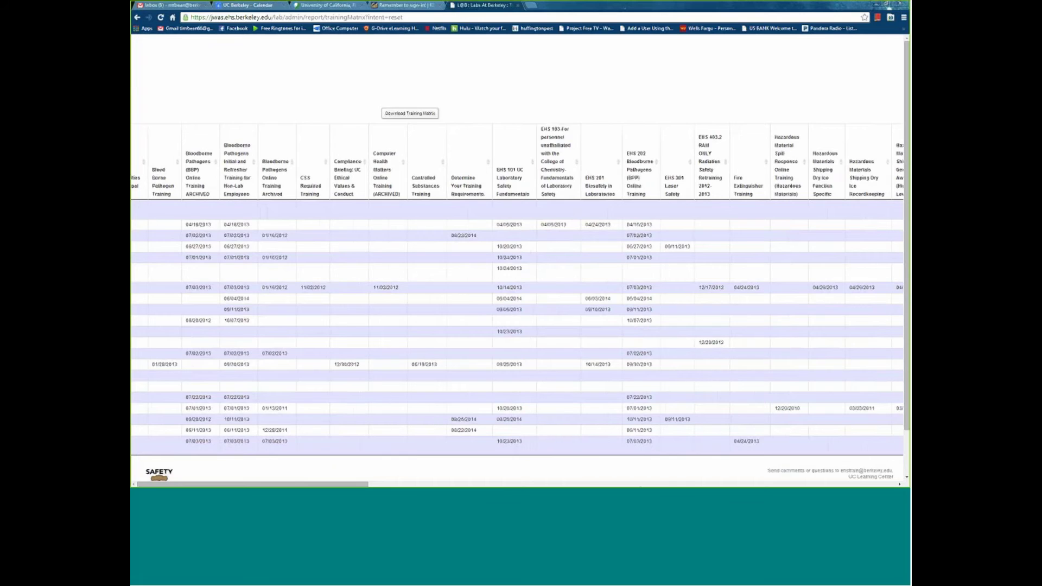
scroll(747, 484, "right", 5)
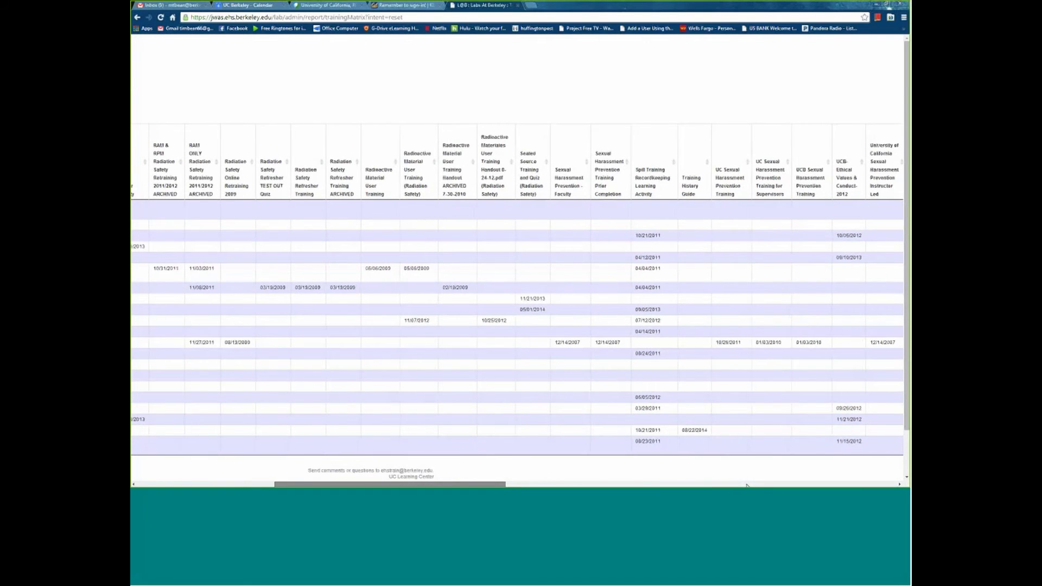
scroll(810, 441, "left", 5)
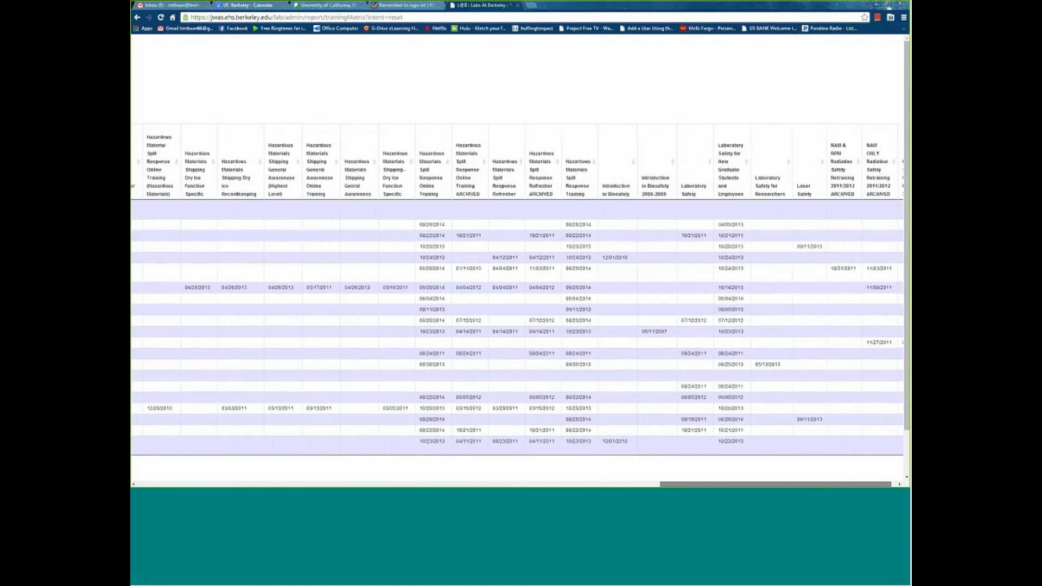
scroll(809, 442, "left", 6)
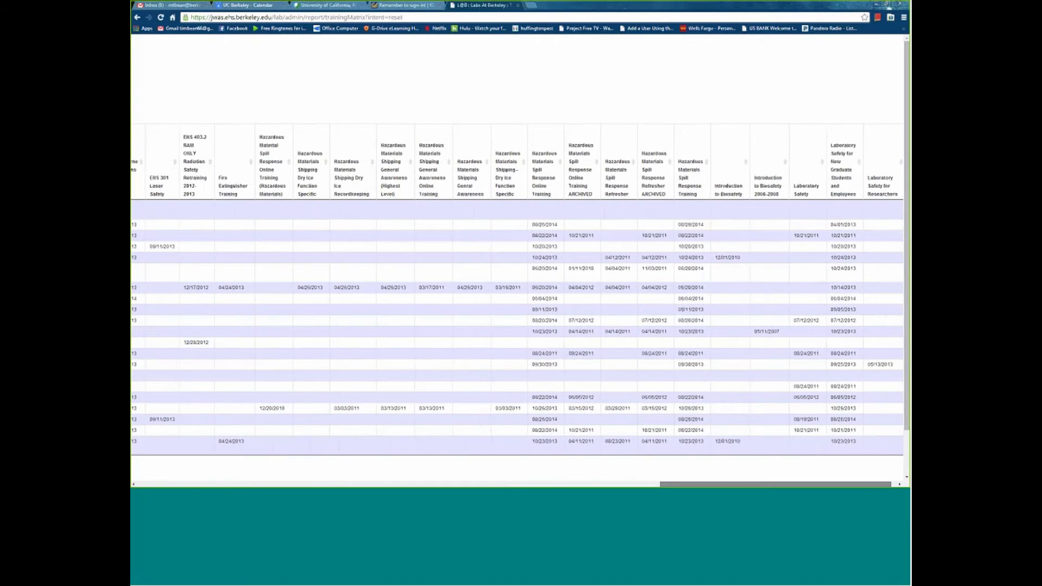
scroll(425, 466, "left", 5)
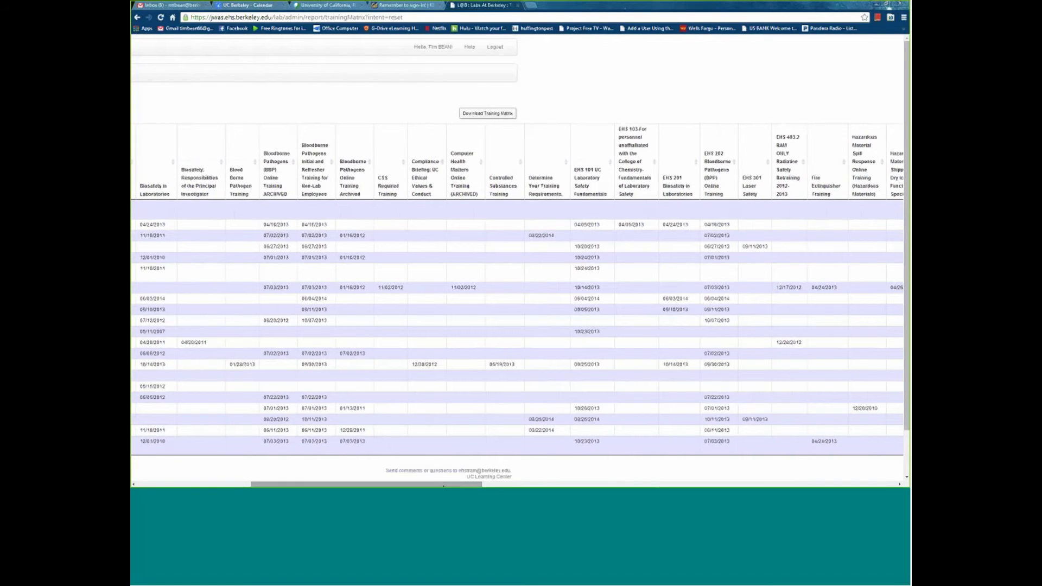
scroll(346, 171, "left", 2)
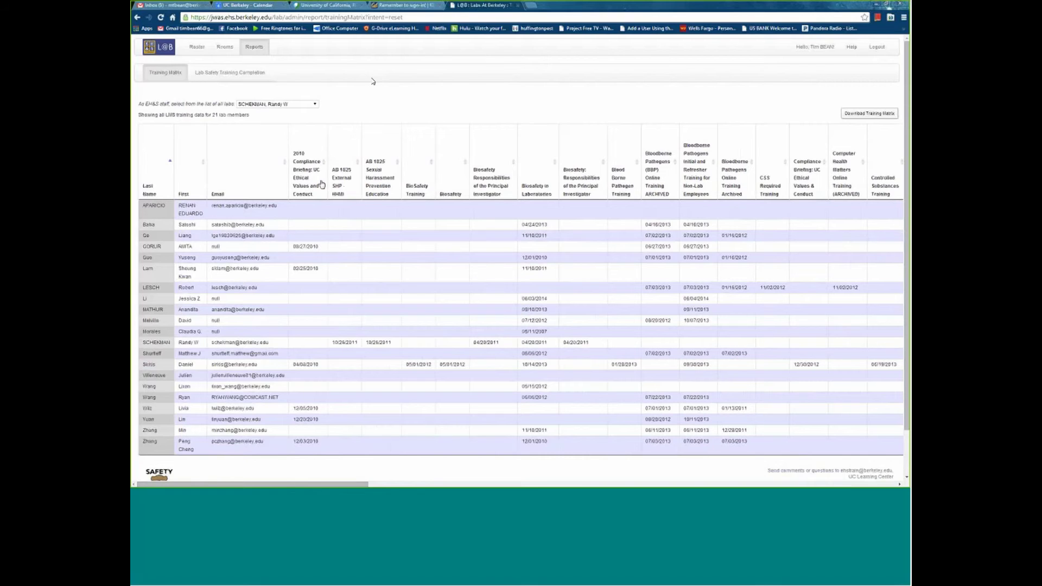
- Open the Lab Safety Training Completion report
left_click(251, 74)
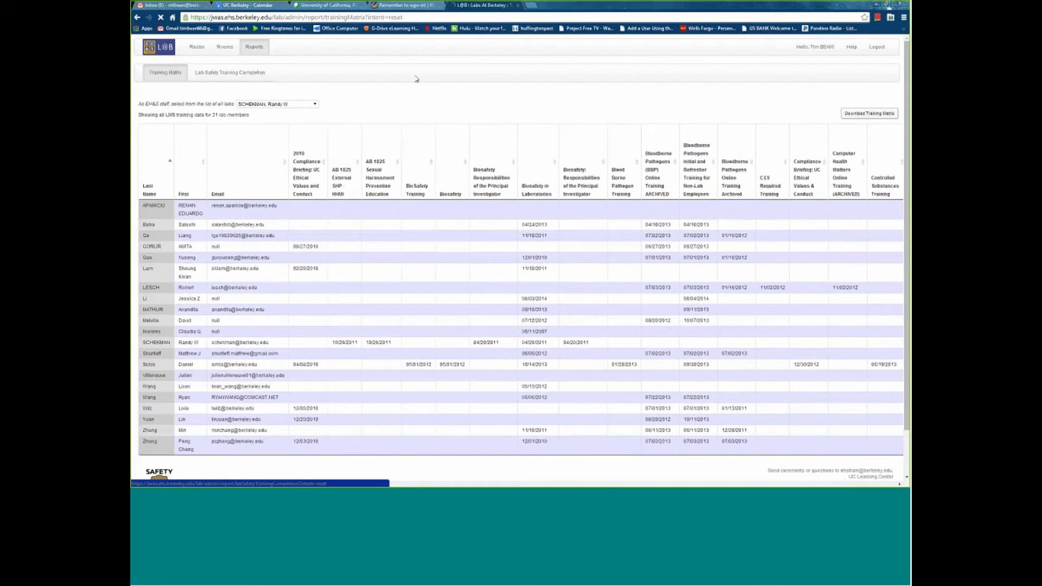